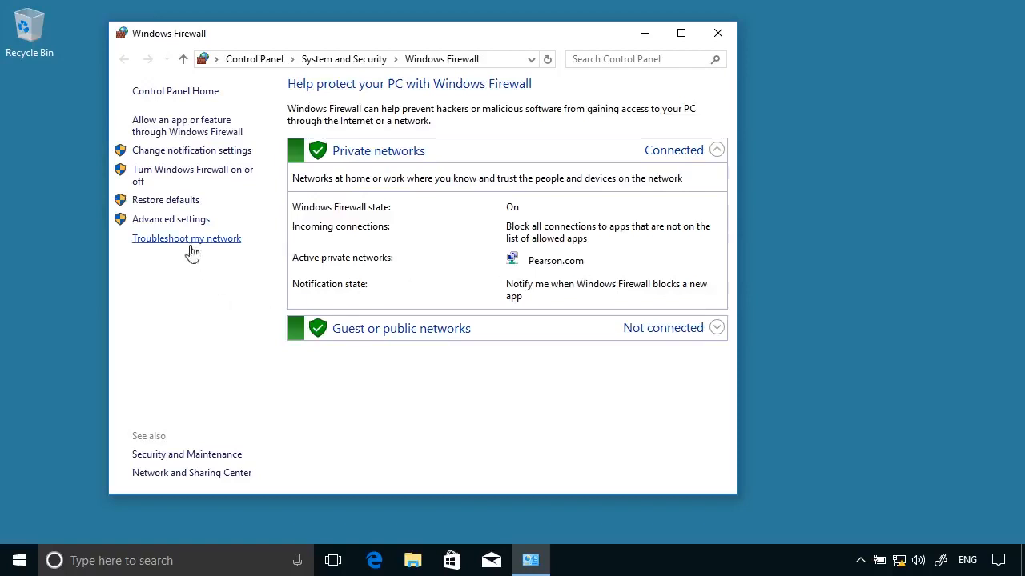
Review the per-network firewall settings and the list of apps allowed through the firewall
{"action": "left_click", "coordinate": [196, 152]}
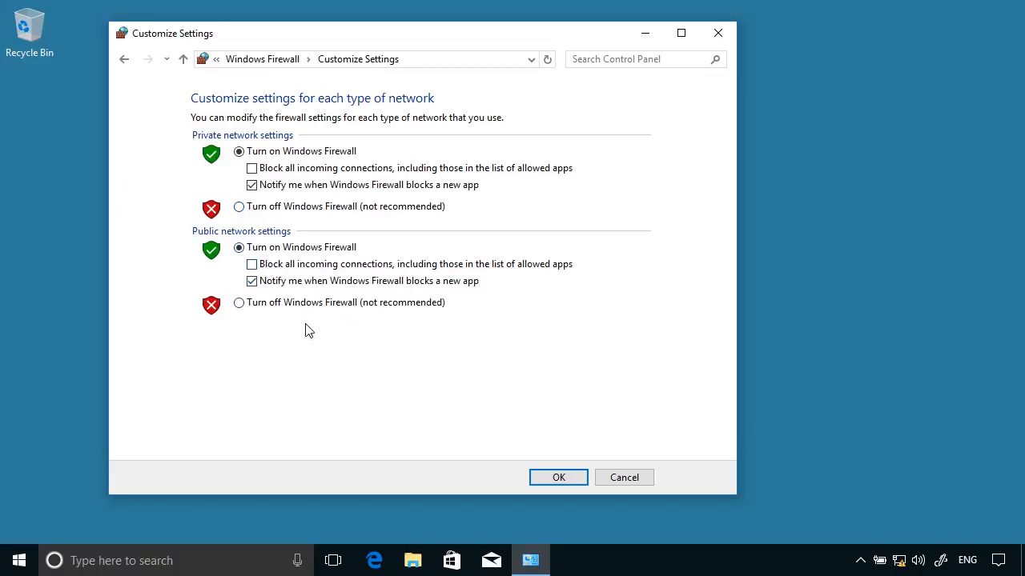
{"action": "left_click", "coordinate": [120, 64]}
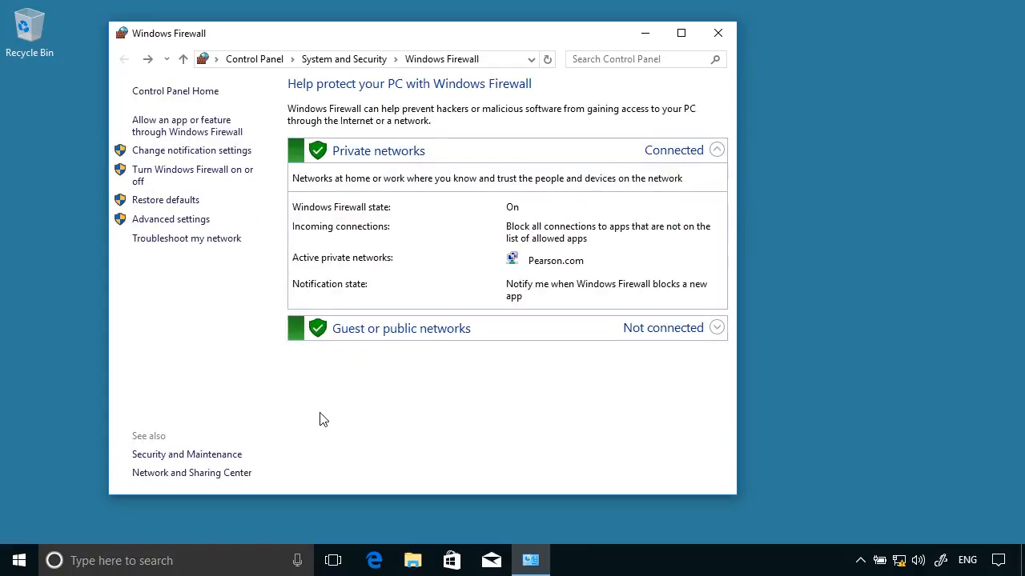
{"action": "left_click", "coordinate": [186, 132]}
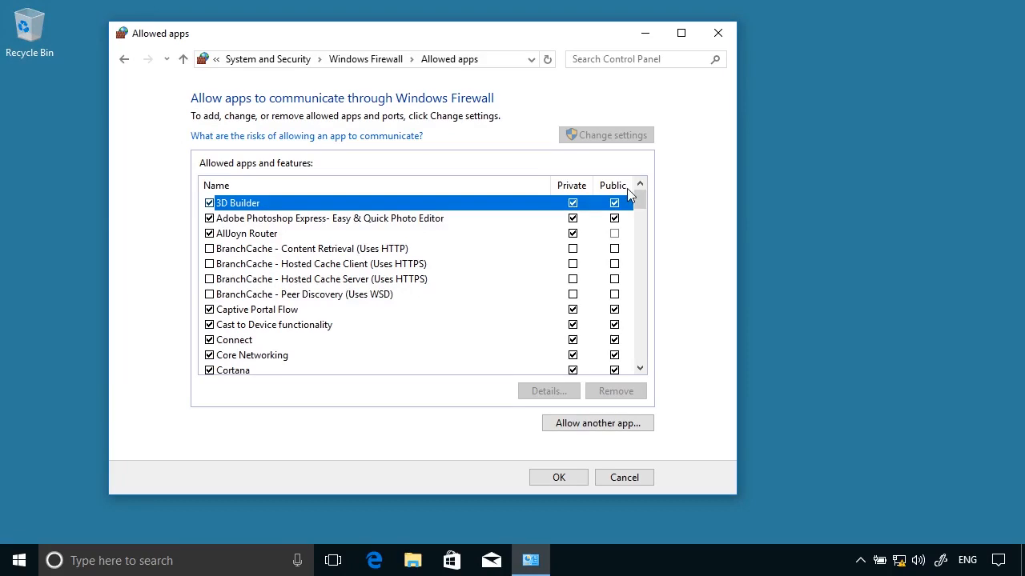
{"action": "left_click", "coordinate": [644, 356]}
{"action": "left_click", "coordinate": [645, 356]}
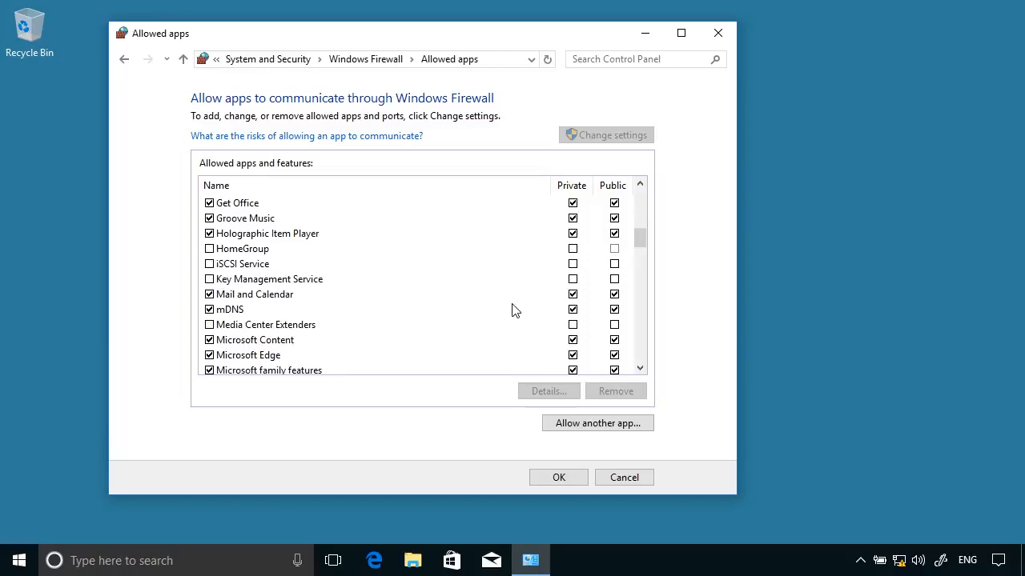
{"action": "left_click", "coordinate": [641, 368]}
{"action": "left_click", "coordinate": [641, 368]}
{"action": "left_click", "coordinate": [640, 368]}
{"action": "left_click", "coordinate": [640, 368]}
{"action": "left_click", "coordinate": [640, 368]}
{"action": "left_click", "coordinate": [641, 368]}
{"action": "left_click_drag", "start_coordinate": [641, 255], "coordinate": [648, 299]}
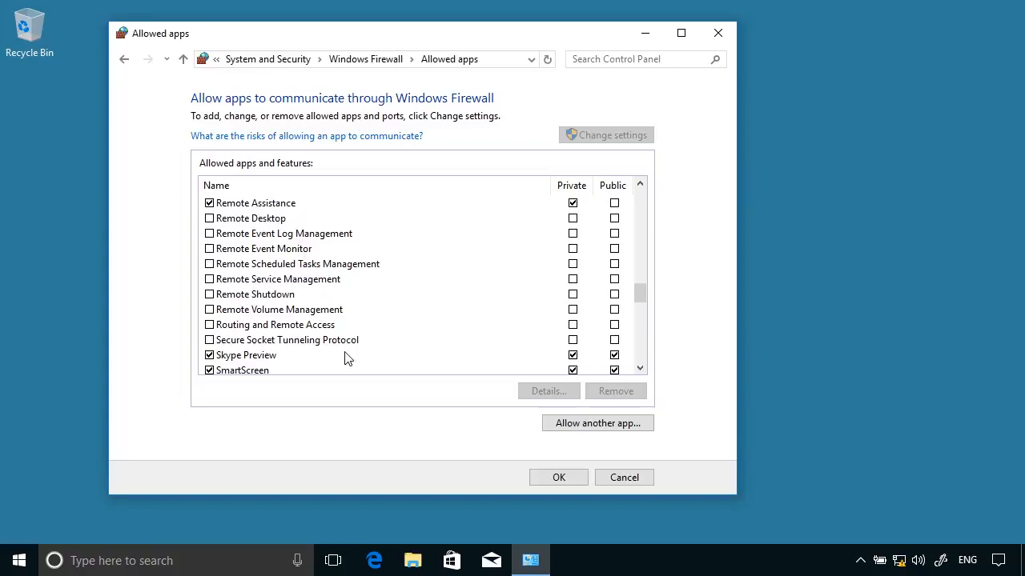
Start adding an app to the allowed list, then cancel and close the page without changes
{"action": "left_click", "coordinate": [572, 428]}
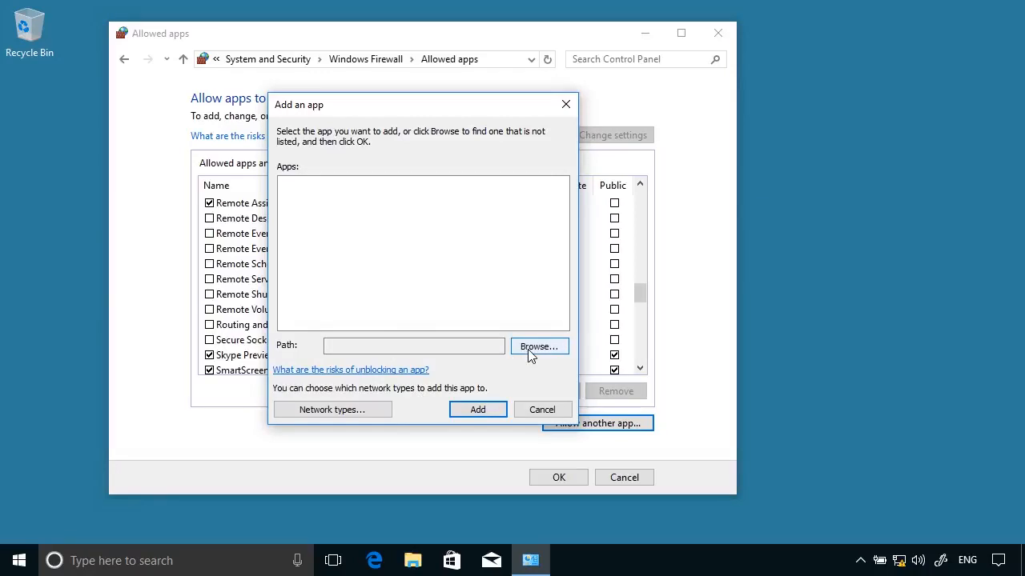
{"action": "left_click", "coordinate": [542, 410]}
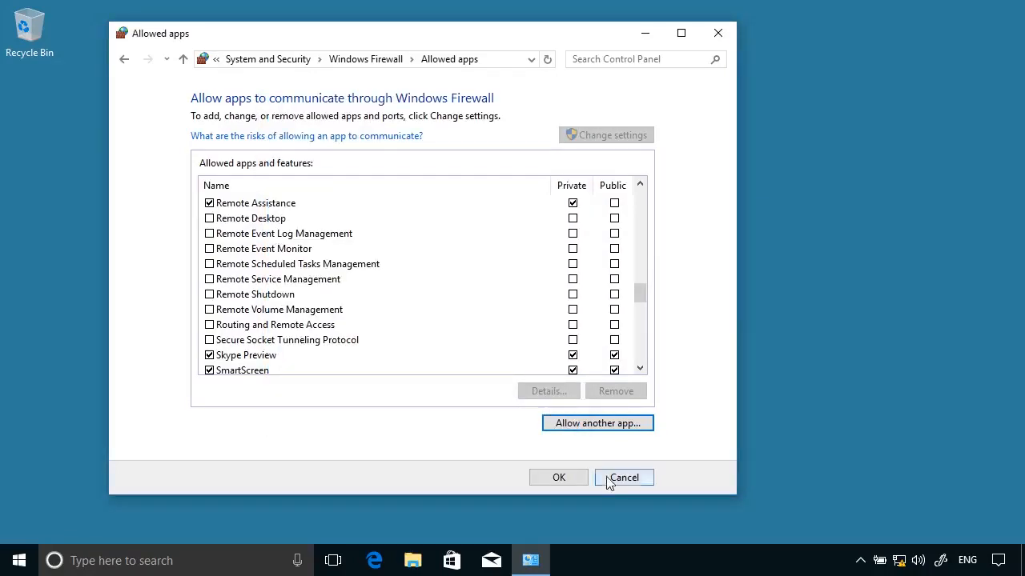
{"action": "left_click", "coordinate": [580, 477]}
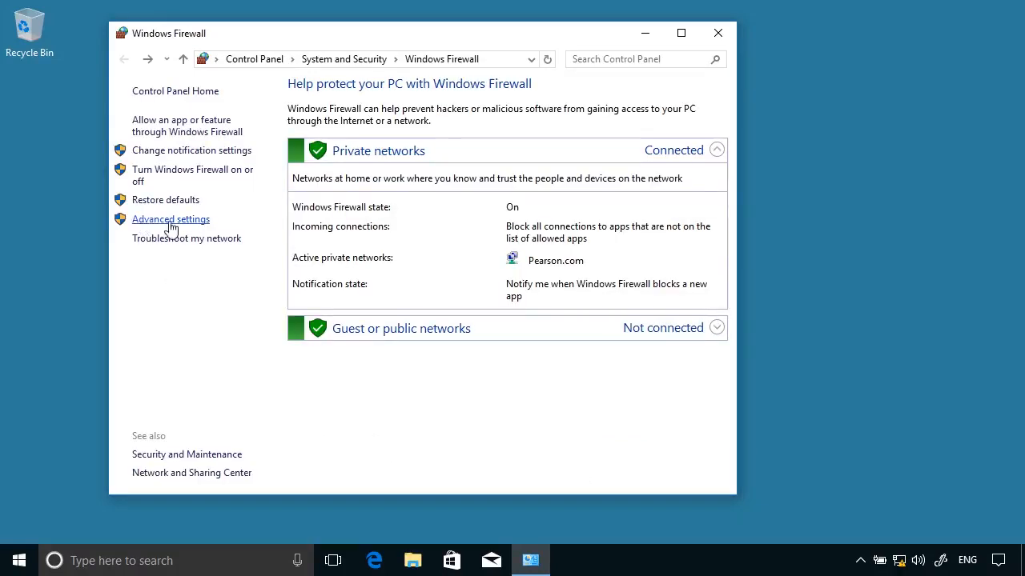
Launch Advanced settings maximized, check Outbound Rules, then scroll through the Inbound Rules list
{"action": "left_click", "coordinate": [194, 227]}
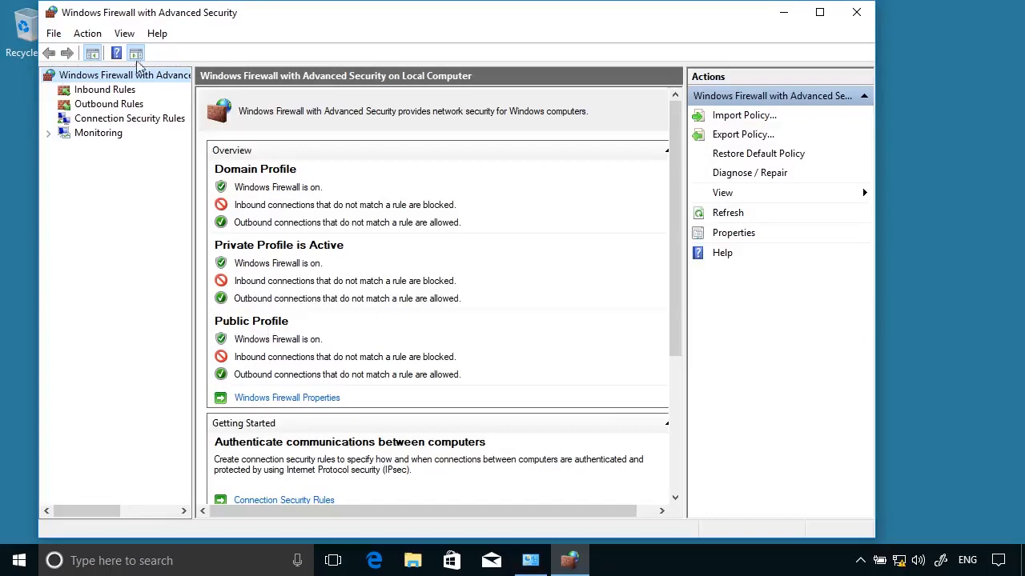
{"action": "left_click", "coordinate": [820, 14]}
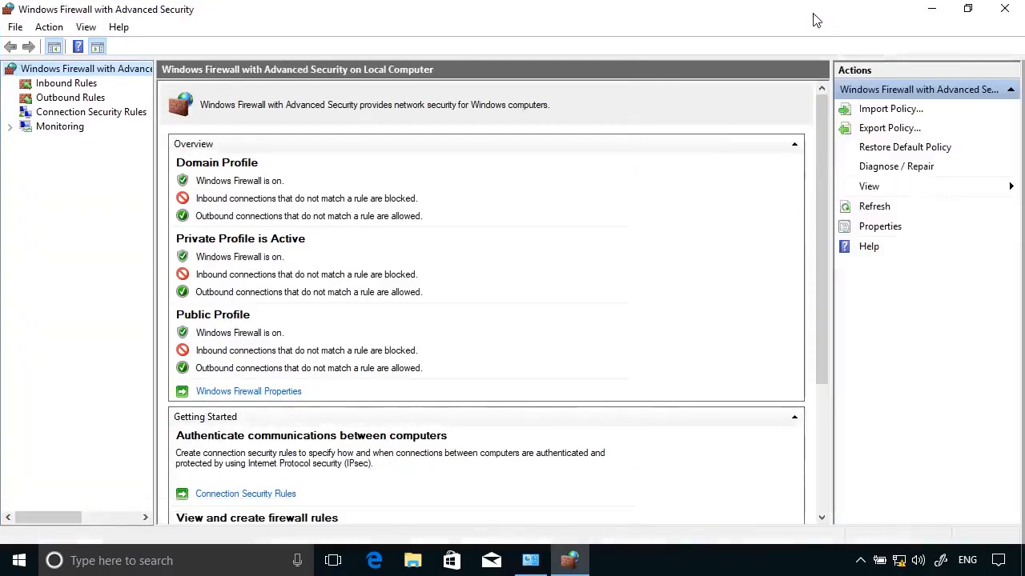
{"action": "left_click", "coordinate": [83, 87]}
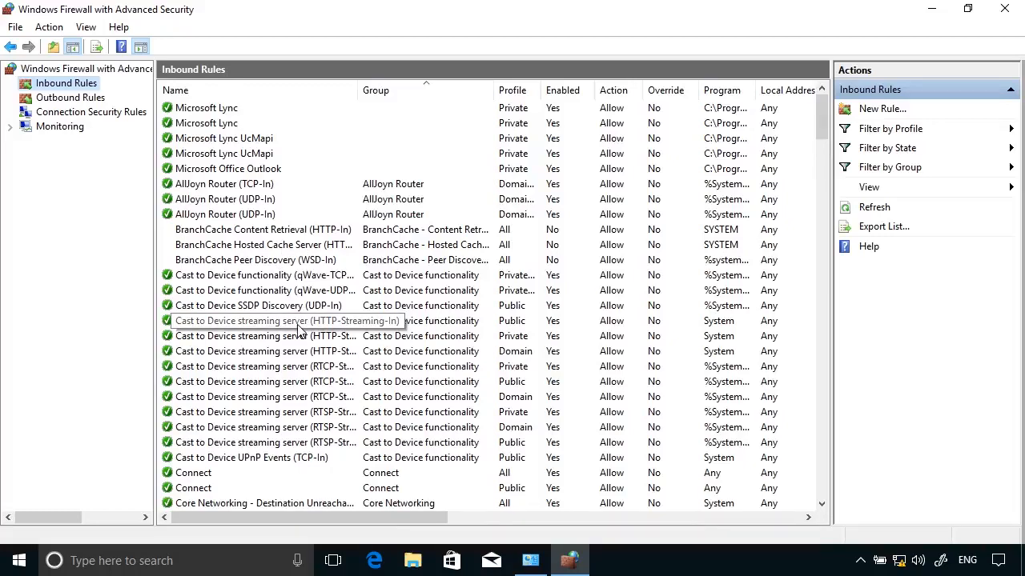
{"action": "left_click", "coordinate": [81, 99]}
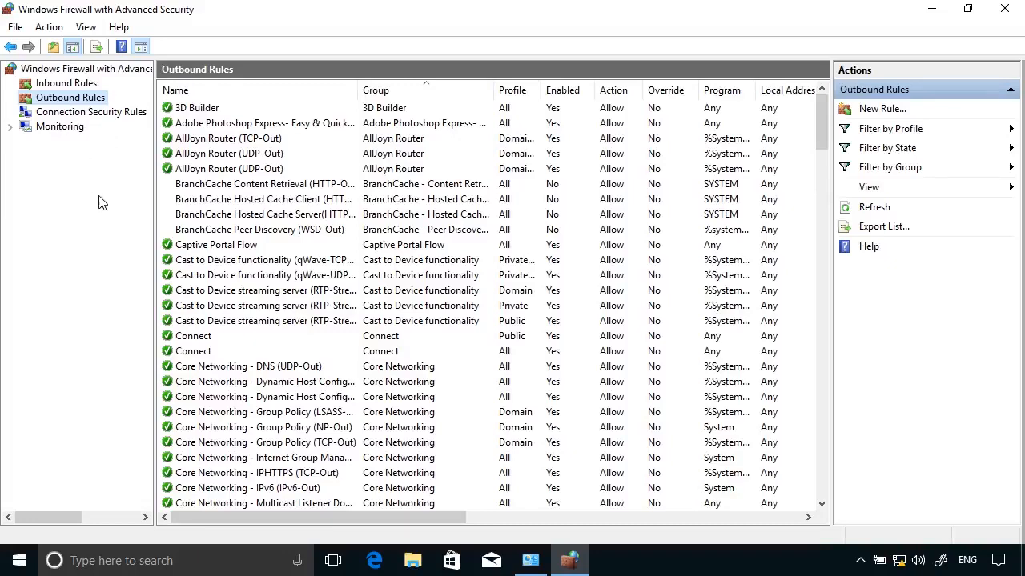
{"action": "left_click", "coordinate": [80, 85]}
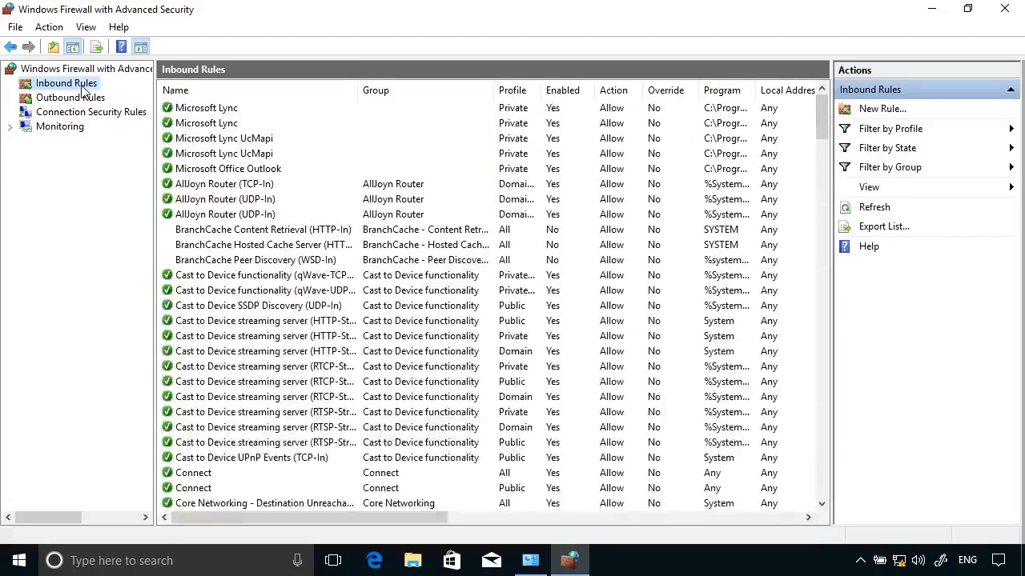
{"action": "scroll", "coordinate": [364, 344], "scroll_direction": "down", "scroll_amount": 15}
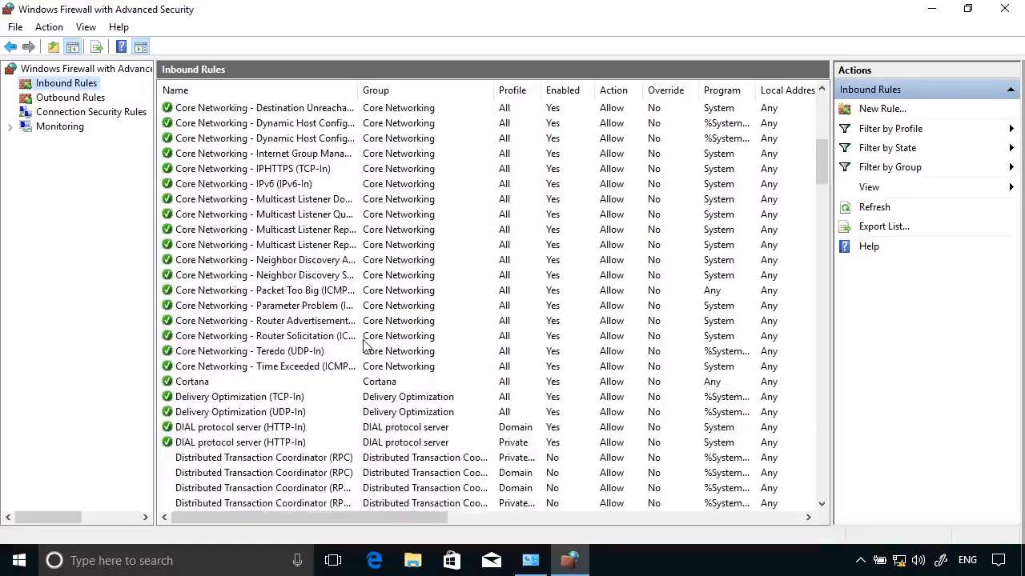
{"action": "scroll", "coordinate": [364, 344], "scroll_direction": "down", "scroll_amount": 6}
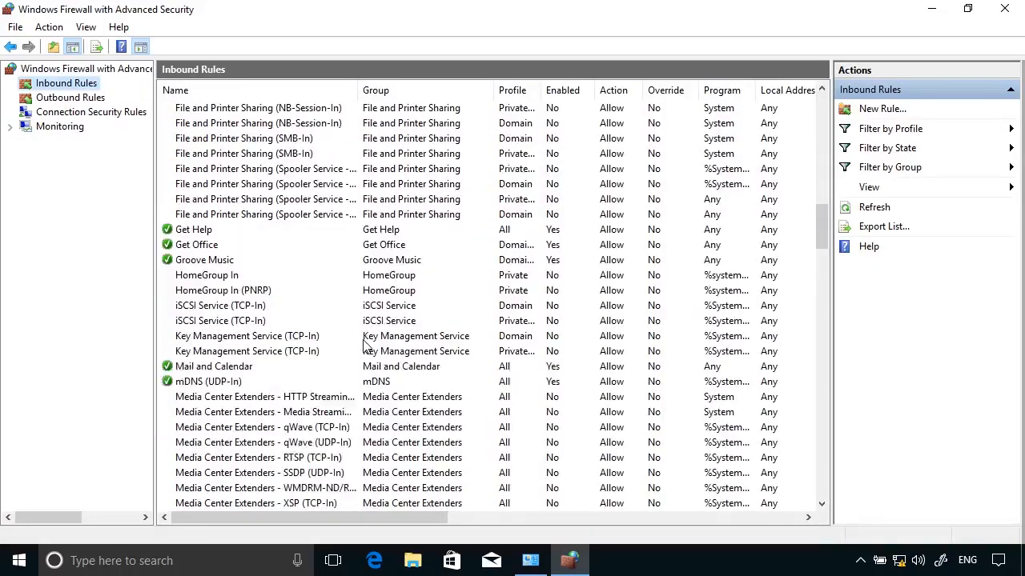
{"action": "scroll", "coordinate": [364, 345], "scroll_direction": "down", "scroll_amount": 8}
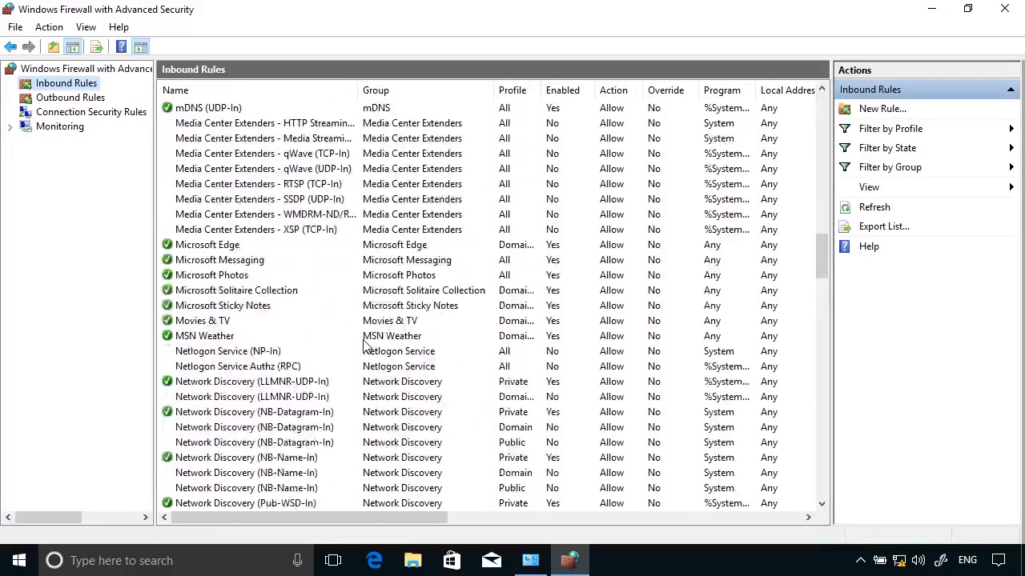
{"action": "scroll", "coordinate": [364, 345], "scroll_direction": "down", "scroll_amount": 6}
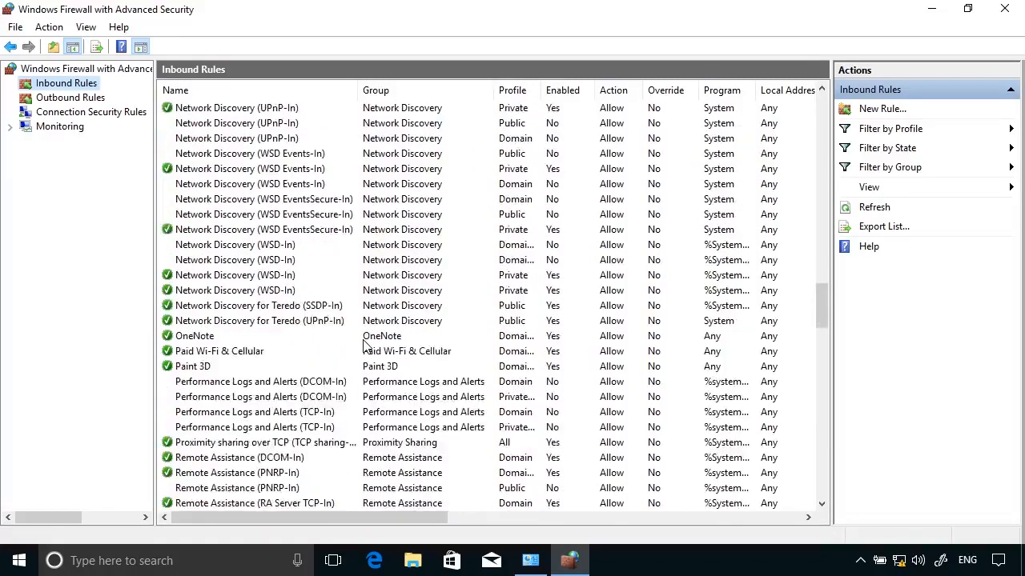
{"action": "scroll", "coordinate": [364, 344], "scroll_direction": "up", "scroll_amount": 14}
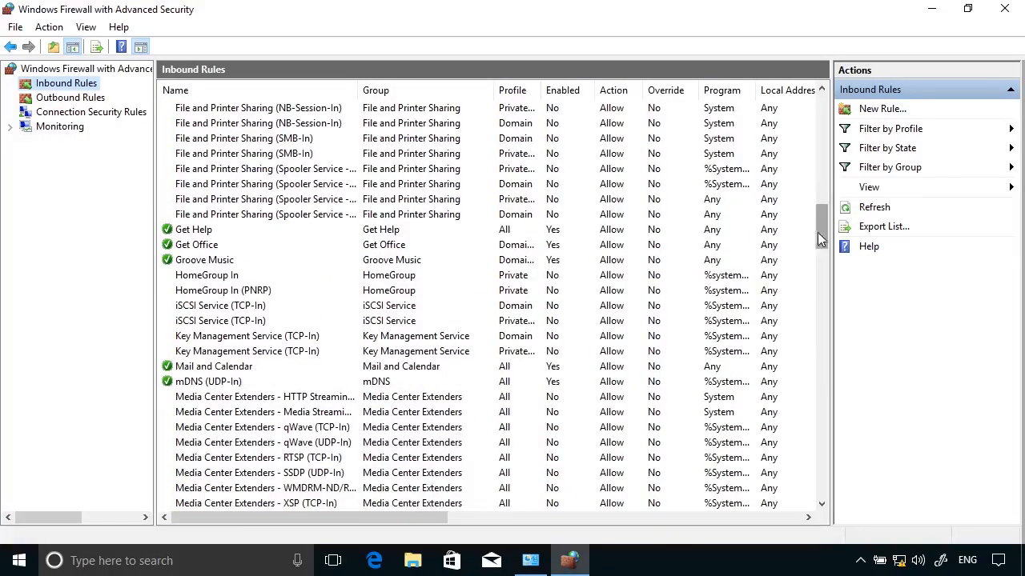
{"action": "left_click_drag", "start_coordinate": [822, 227], "coordinate": [822, 137]}
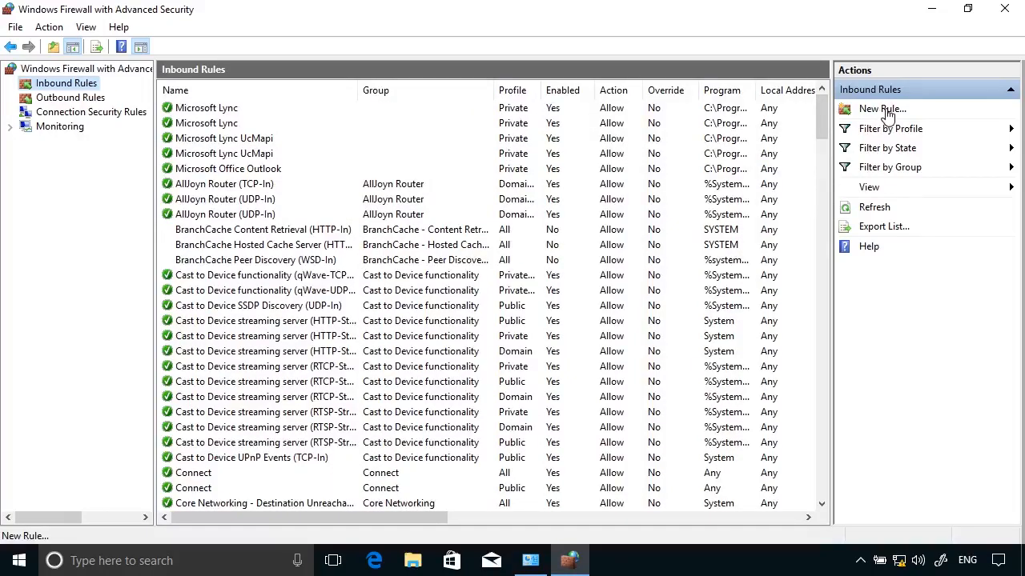
Start a new inbound rule and, after trying Predefined and Port, choose the Custom rule type
{"action": "left_click", "coordinate": [885, 112]}
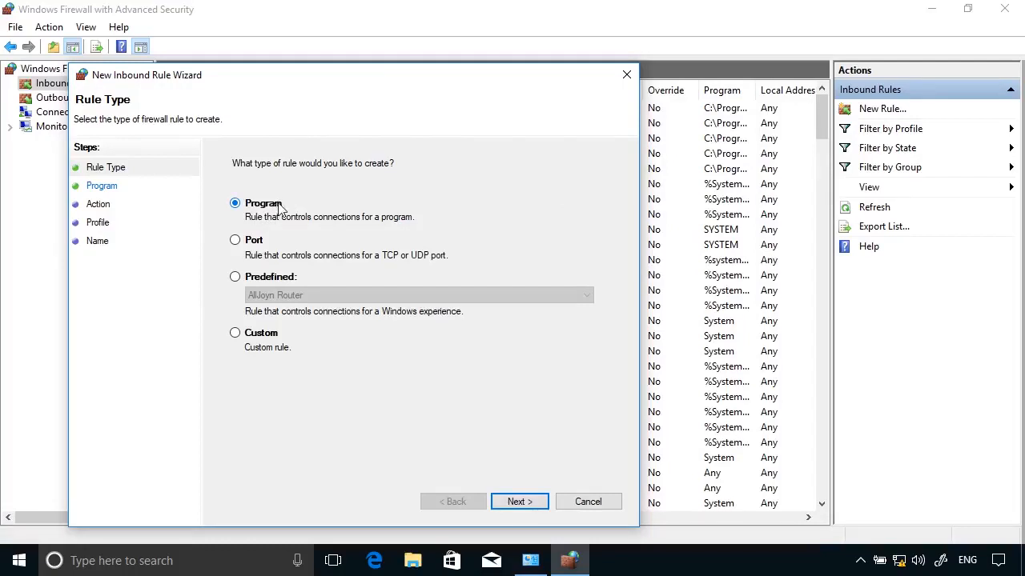
{"action": "left_click", "coordinate": [272, 278]}
{"action": "left_click", "coordinate": [316, 296]}
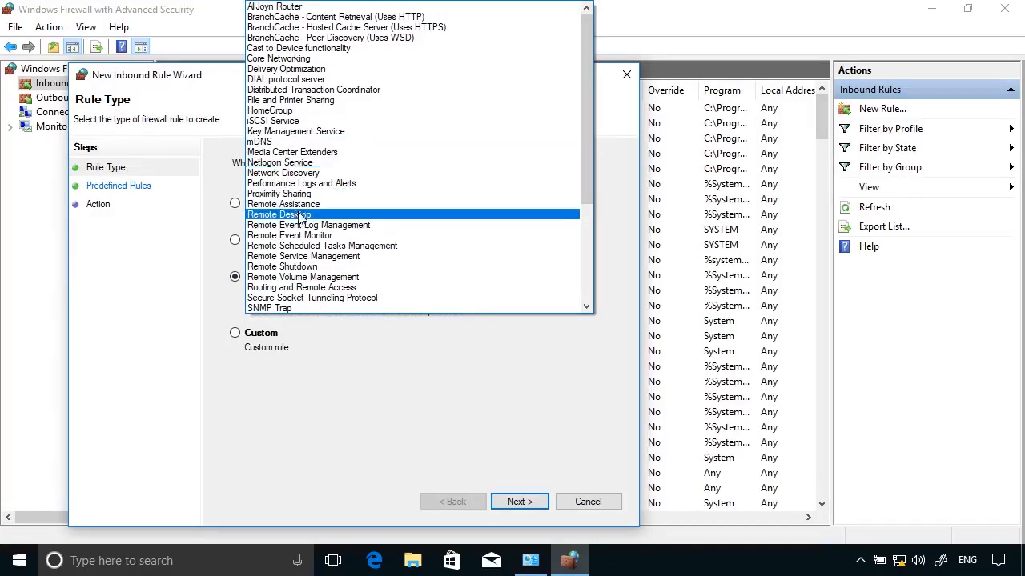
{"action": "left_click", "coordinate": [317, 415]}
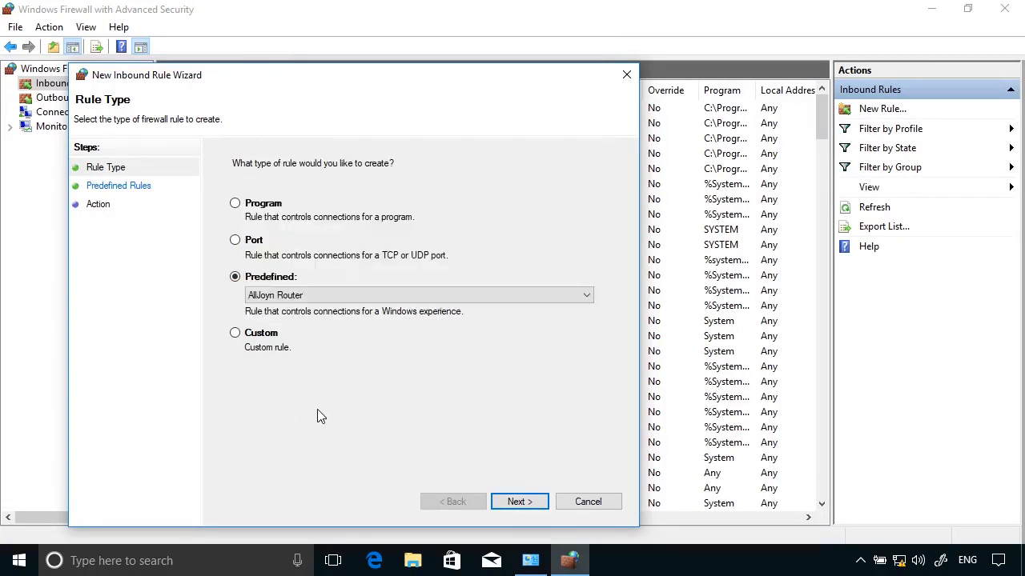
{"action": "left_click", "coordinate": [265, 335]}
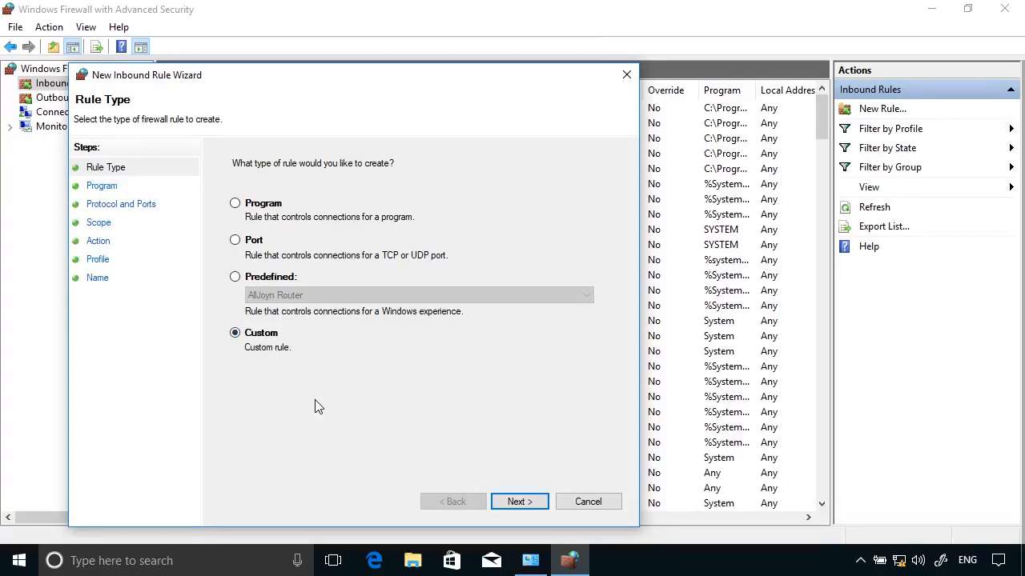
{"action": "left_click", "coordinate": [252, 240]}
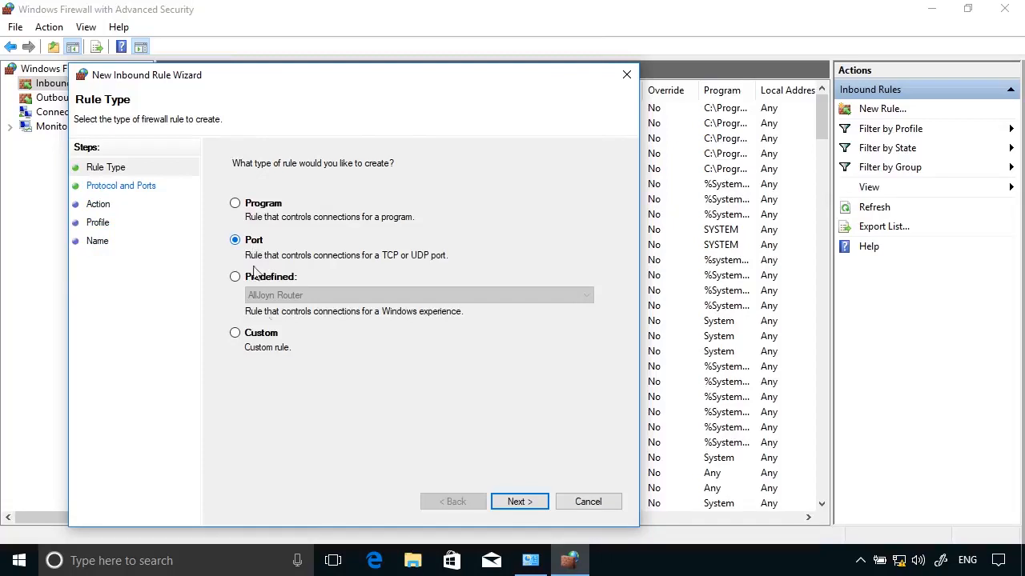
{"action": "left_click", "coordinate": [270, 336]}
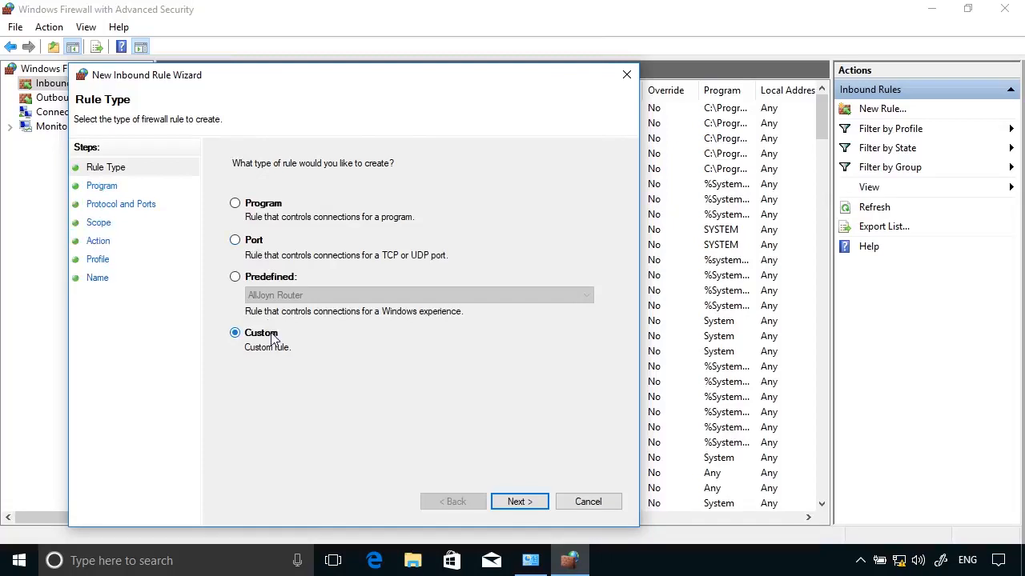
Apply the rule to all programs and set the protocol type to ICMPv4
{"action": "left_click", "coordinate": [516, 499]}
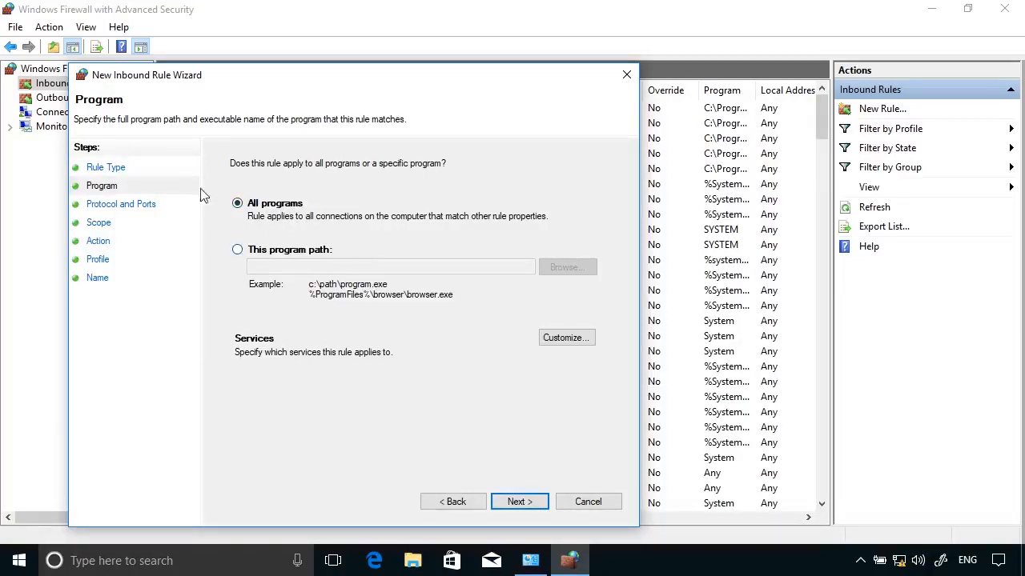
{"action": "left_click", "coordinate": [519, 502]}
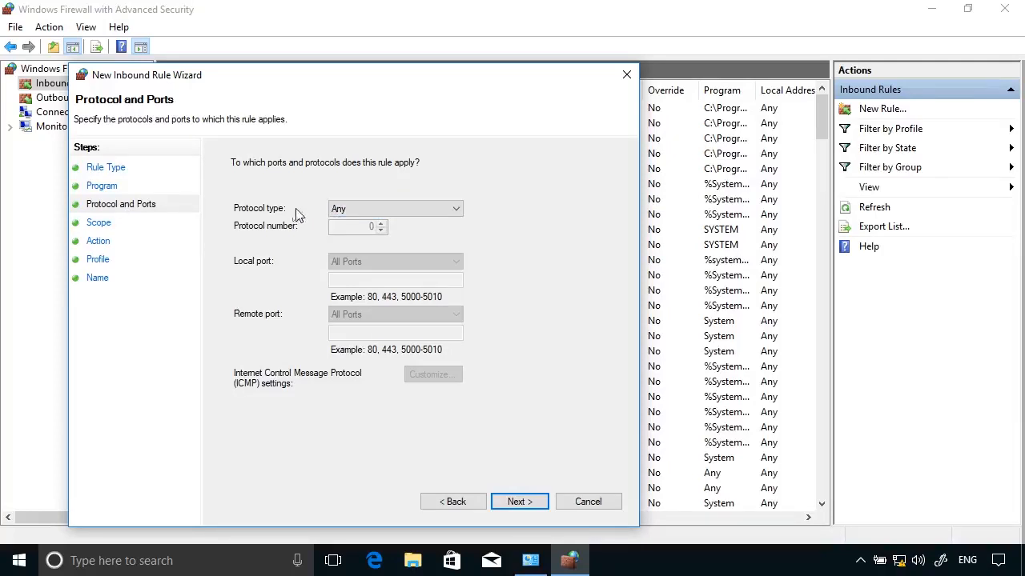
{"action": "left_click", "coordinate": [375, 210]}
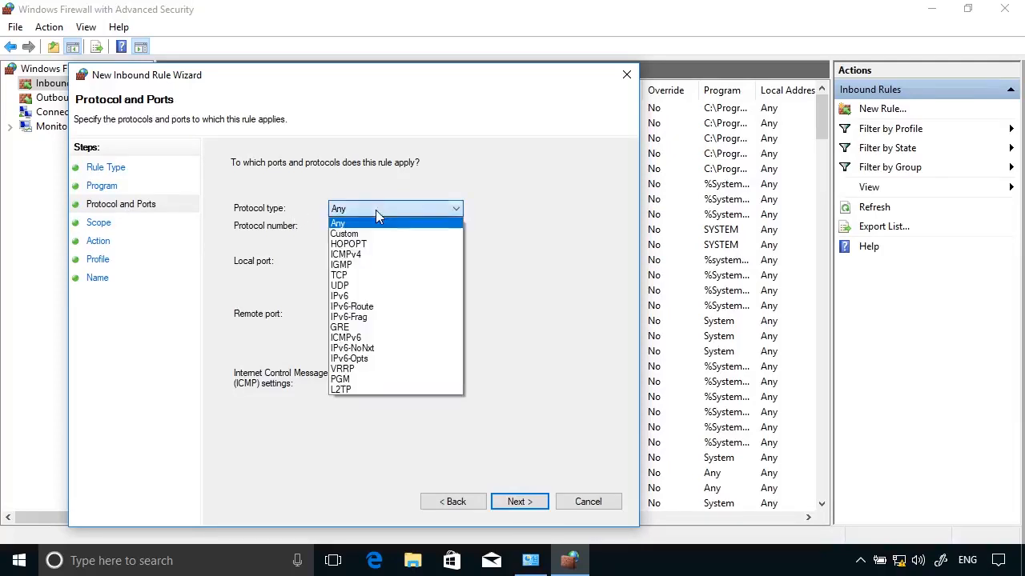
{"action": "left_click", "coordinate": [355, 255]}
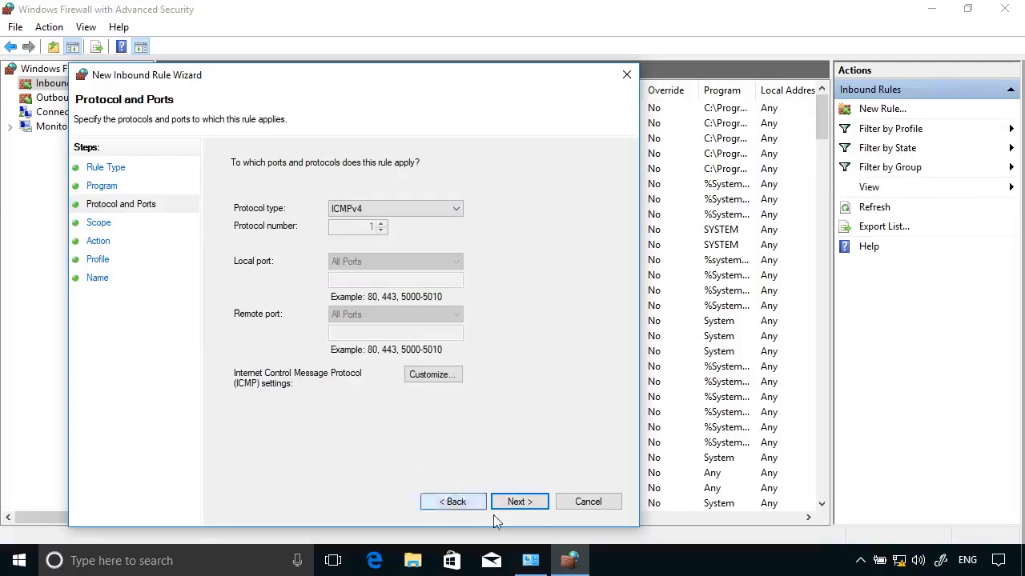
Keep any address scope, allow the connection on all profiles, and name the rule ICMPv4
{"action": "left_click", "coordinate": [514, 506]}
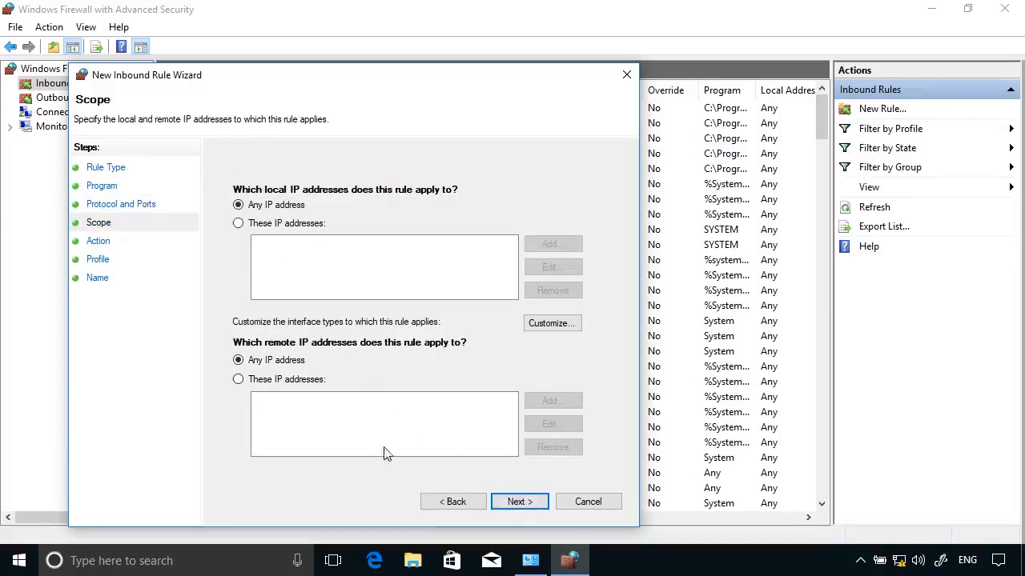
{"action": "left_click", "coordinate": [507, 510]}
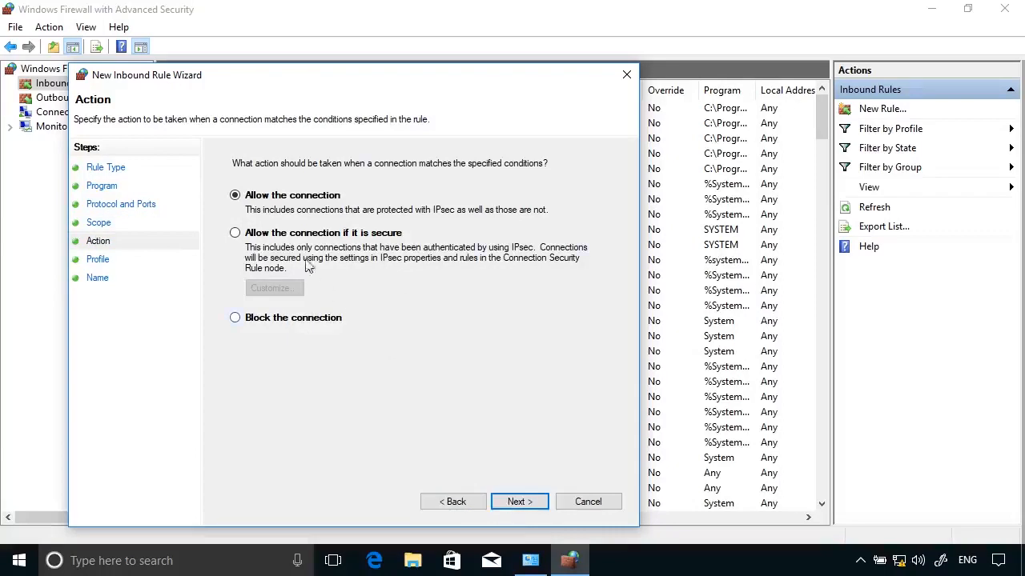
{"action": "left_click", "coordinate": [517, 503]}
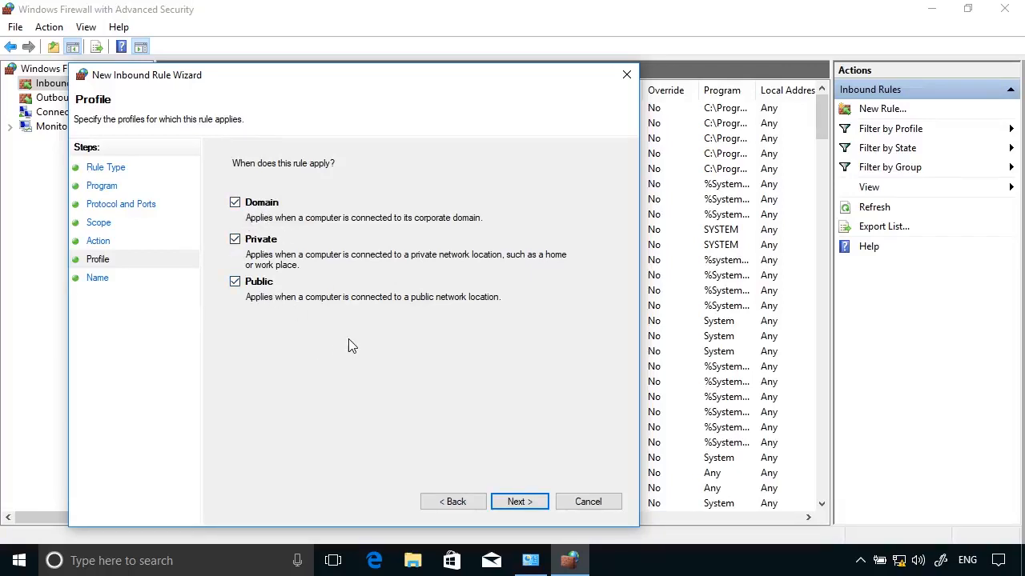
{"action": "left_click", "coordinate": [520, 503]}
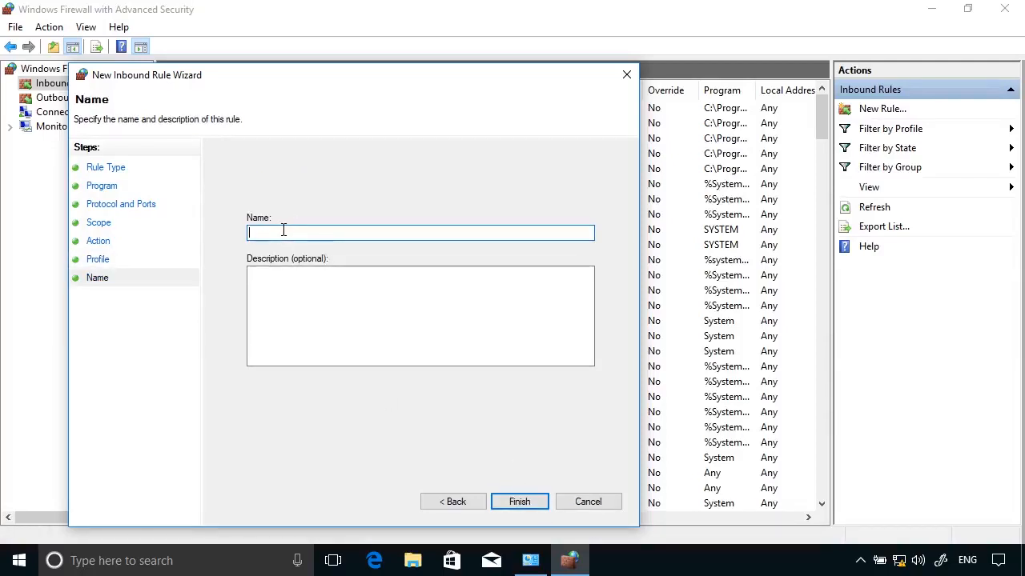
{"action": "type", "text": "ICMPv4"}
Finish the client's ICMPv4 rule and bring the server's firewall console forward
{"action": "left_click", "coordinate": [522, 502]}
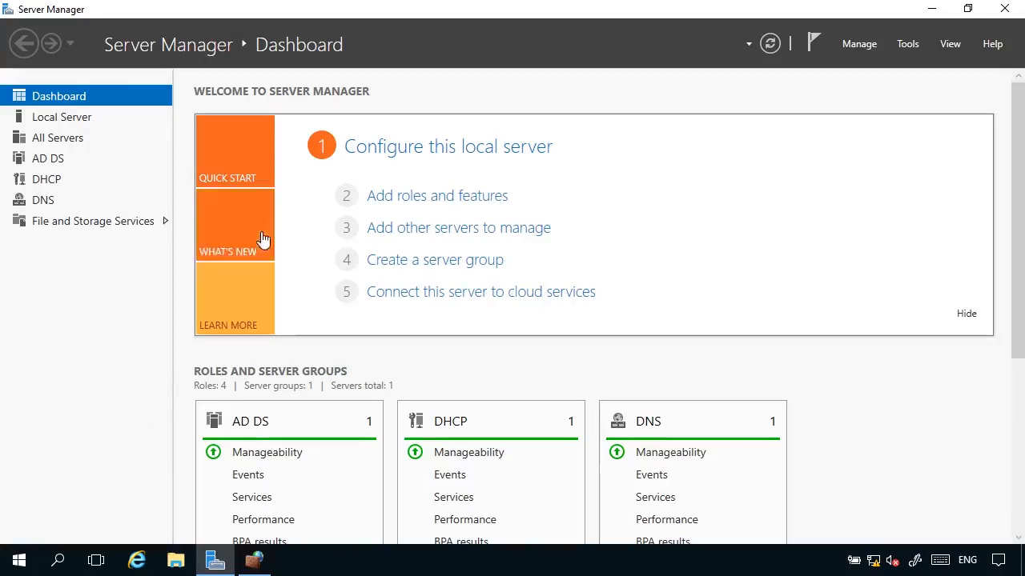
{"action": "left_click", "coordinate": [258, 561]}
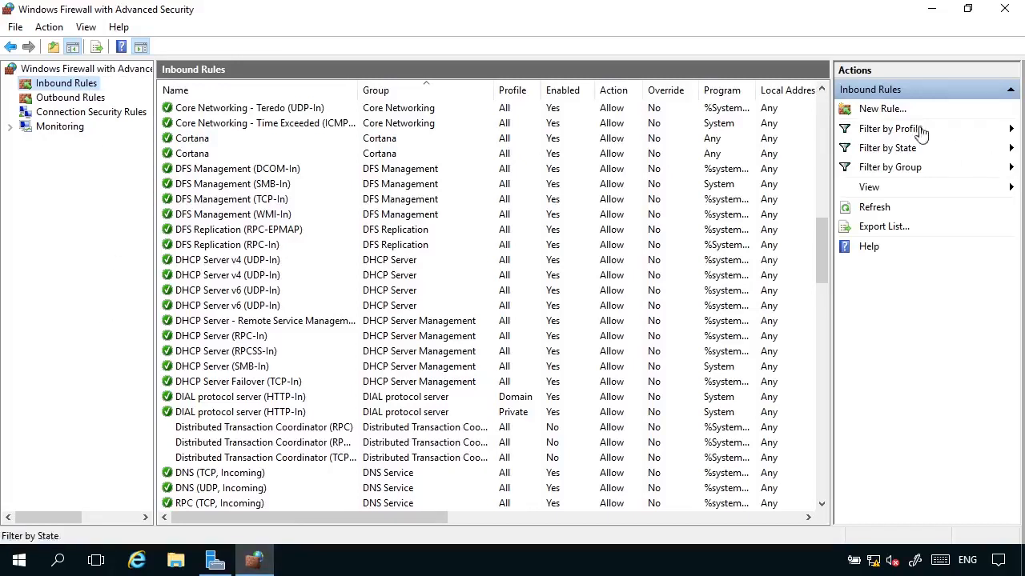
Build a custom inbound rule for all programs with protocol ICMPv4, any address, allowed on all profiles, named ICMPv4
{"action": "left_click", "coordinate": [877, 108]}
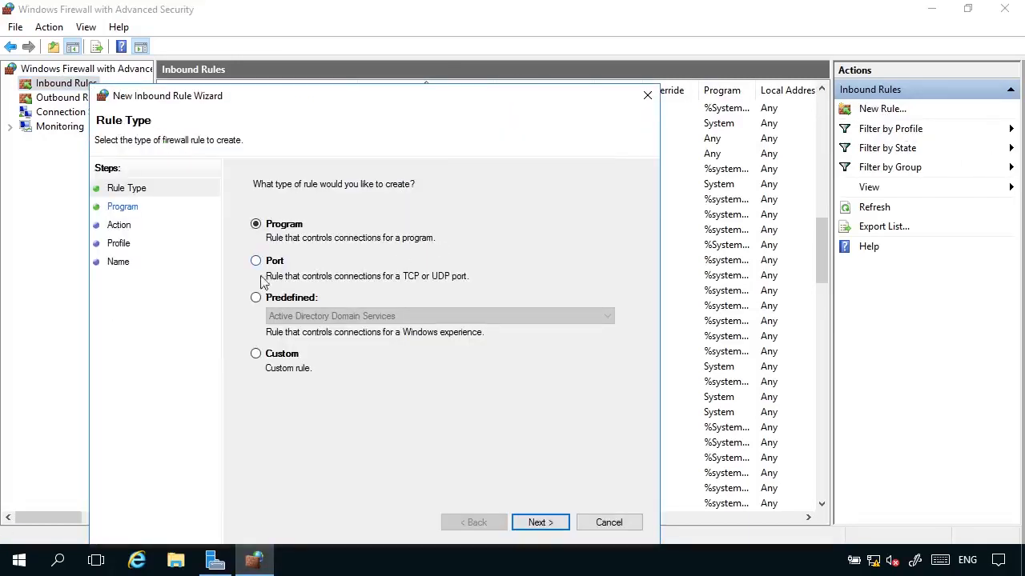
{"action": "left_click", "coordinate": [293, 362]}
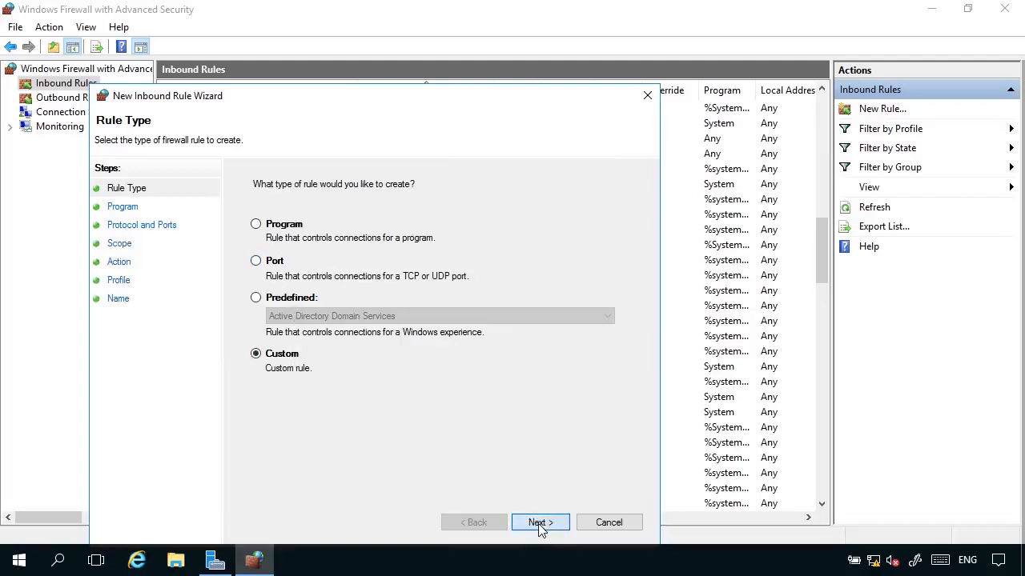
{"action": "left_click", "coordinate": [539, 524]}
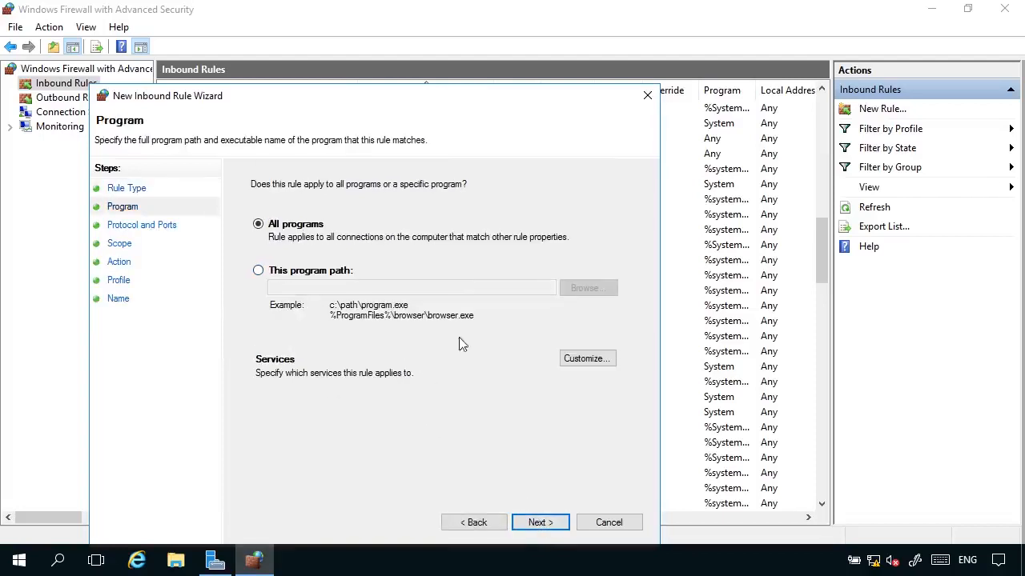
{"action": "left_click", "coordinate": [550, 525]}
{"action": "left_click", "coordinate": [370, 230]}
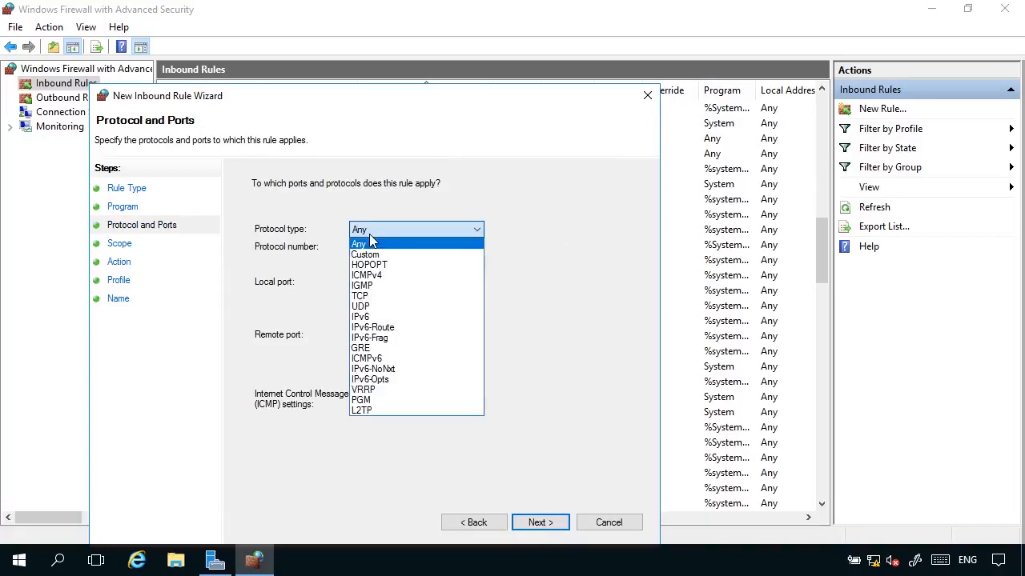
{"action": "left_click", "coordinate": [382, 274]}
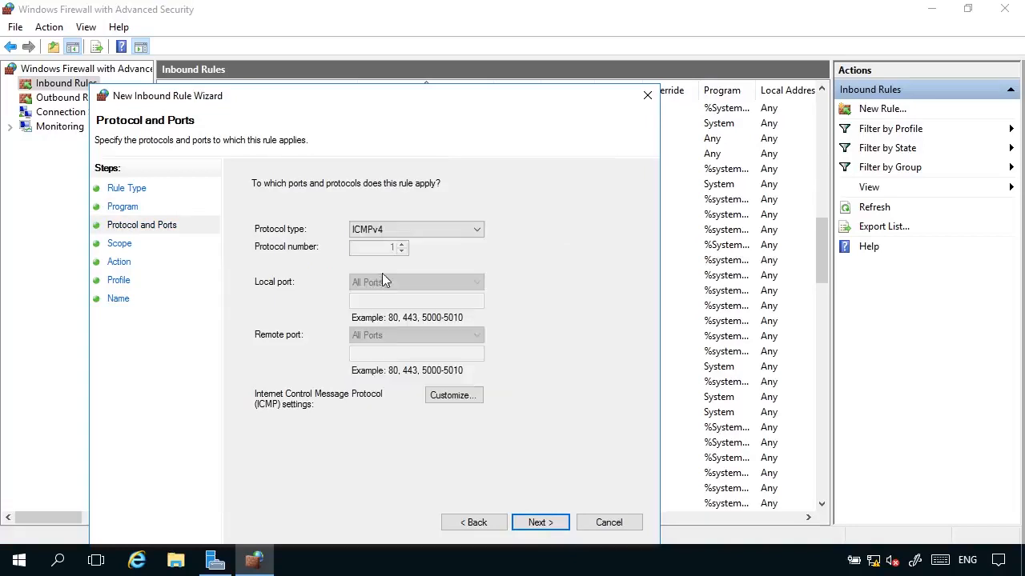
{"action": "left_click", "coordinate": [551, 528]}
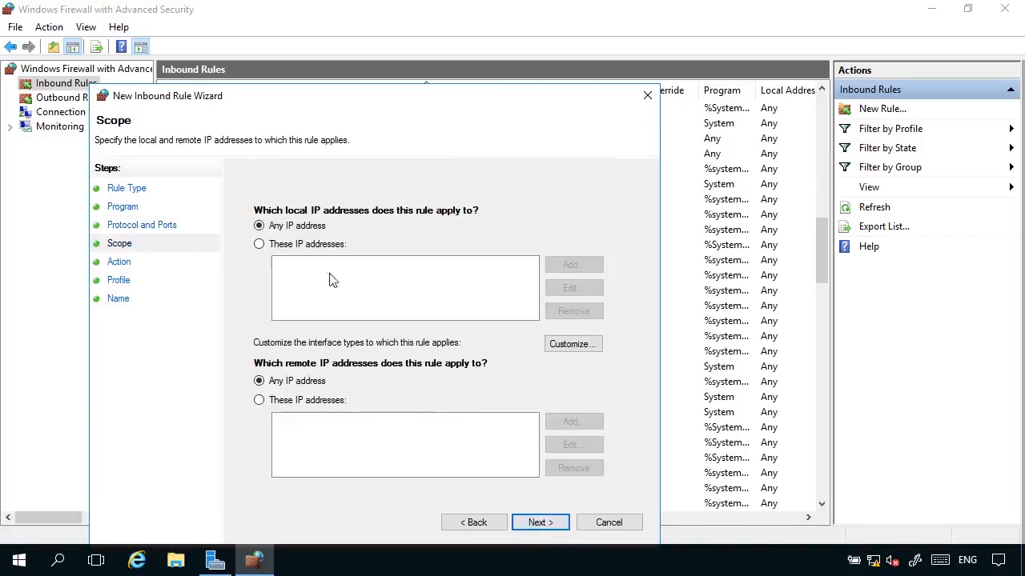
{"action": "left_click", "coordinate": [545, 532]}
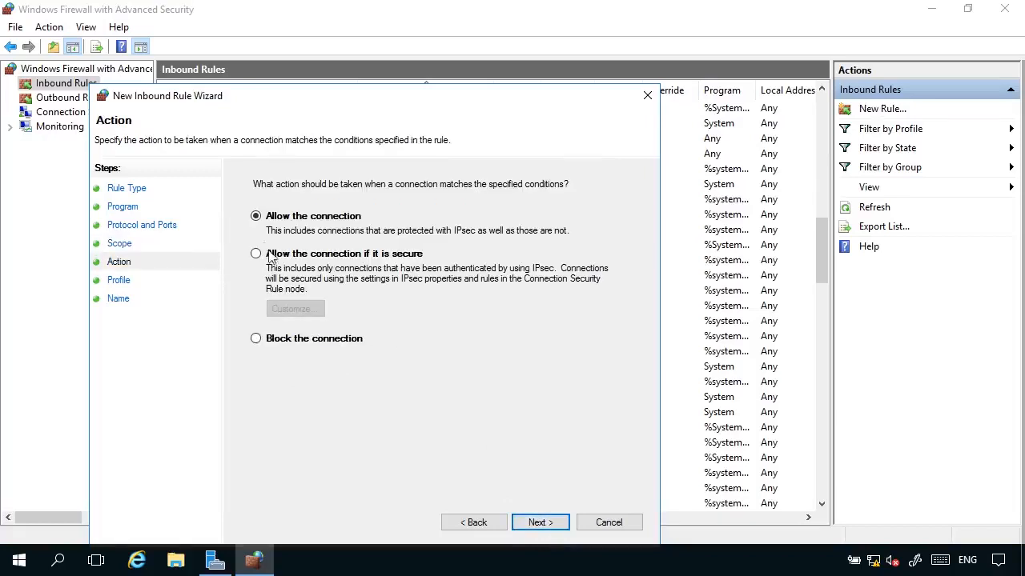
{"action": "left_click", "coordinate": [535, 521]}
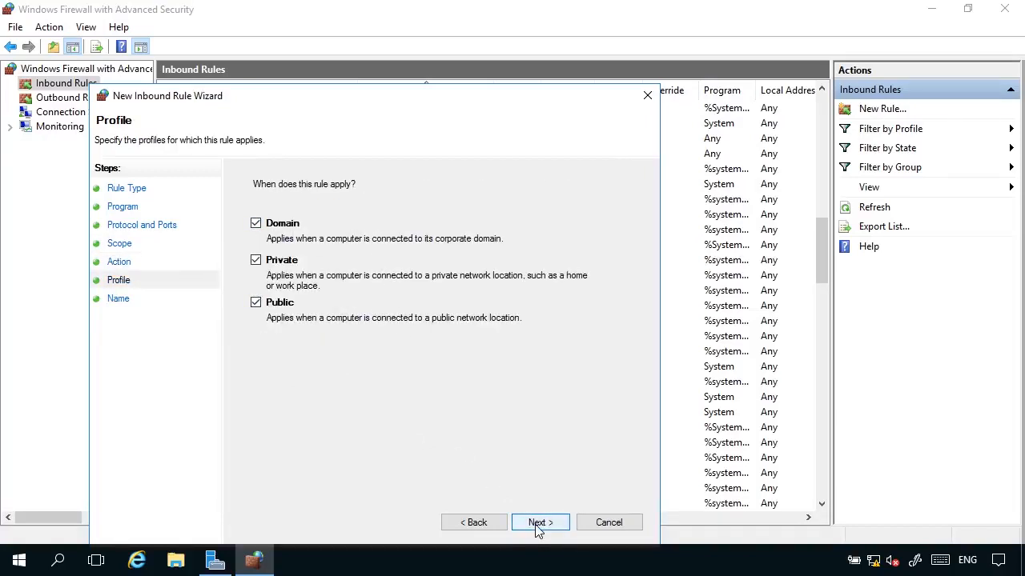
{"action": "left_click", "coordinate": [539, 529]}
{"action": "type", "text": "ICM"}
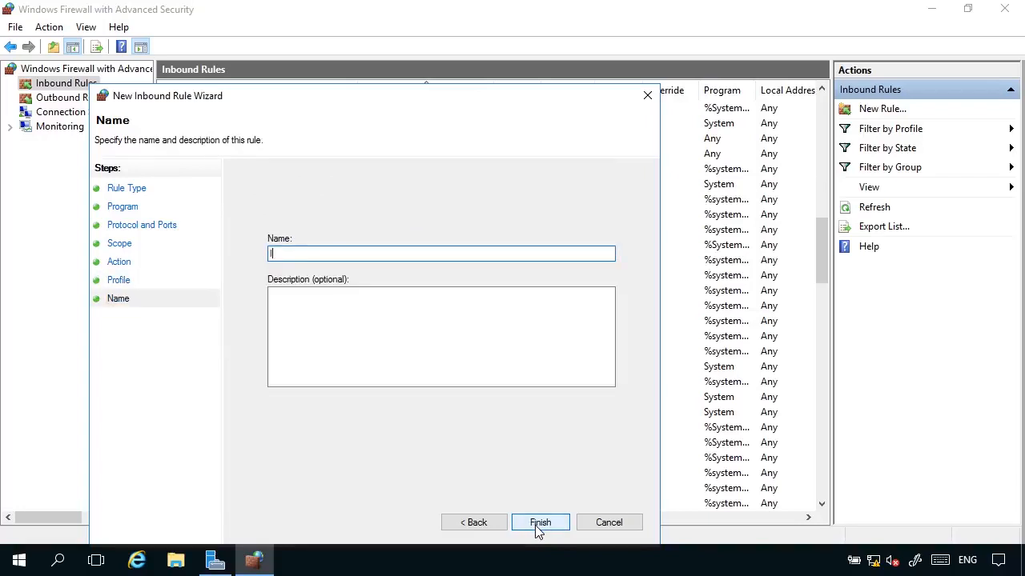
{"action": "type", "text": "Pv4"}
Finish the server's ICMPv4 rule, minimize the client's advanced console, and close its Control Panel firewall window
{"action": "left_click", "coordinate": [547, 529]}
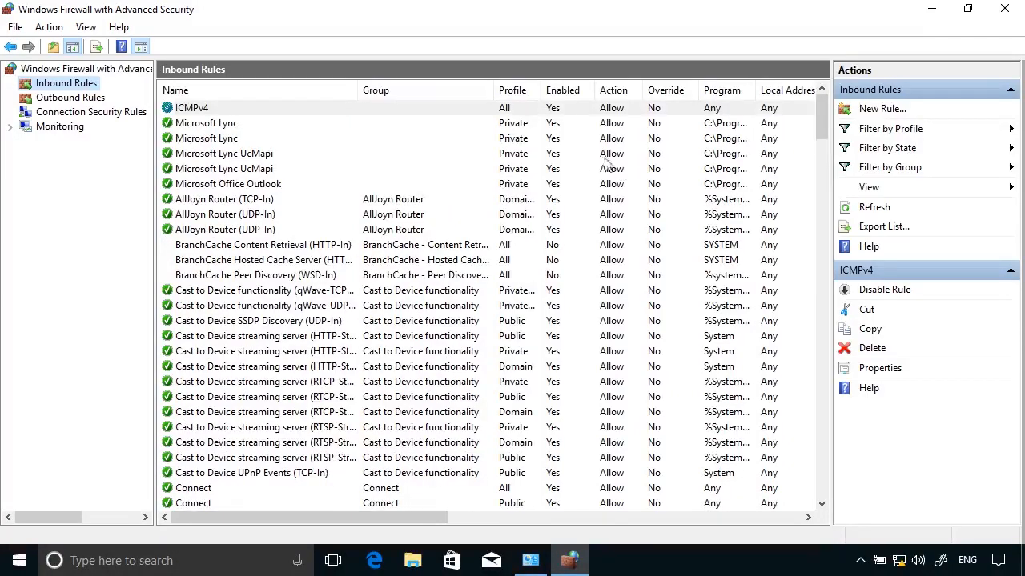
{"action": "left_click", "coordinate": [933, 9]}
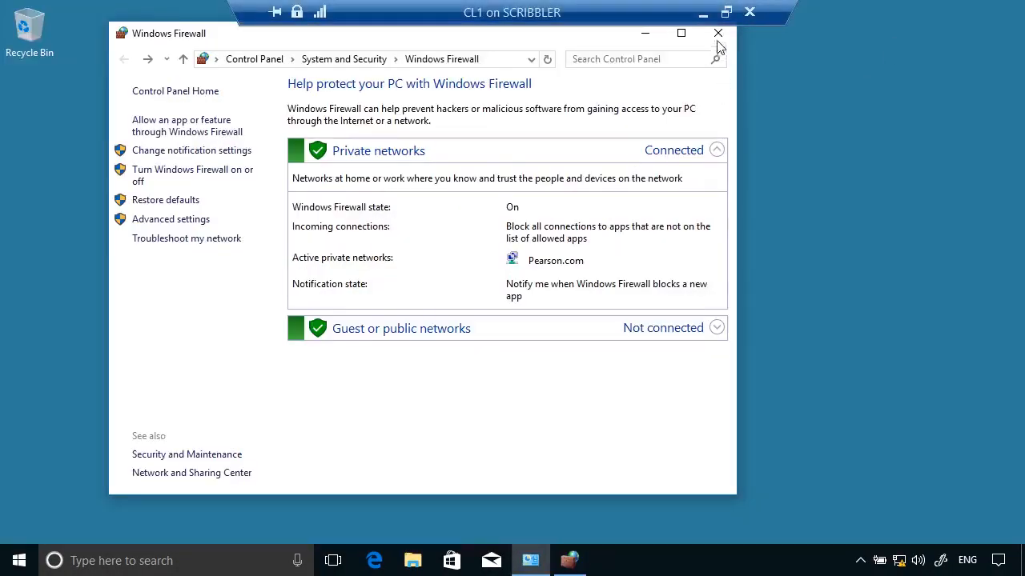
{"action": "left_click", "coordinate": [645, 33]}
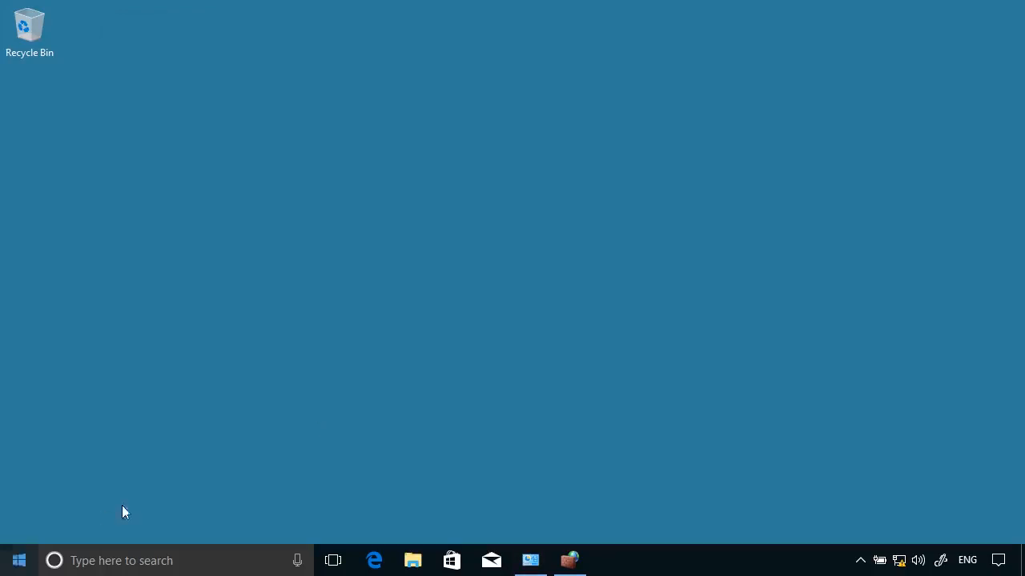
Launch Command Prompt as administrator by searching for cmd from Start
{"action": "left_click", "coordinate": [19, 560]}
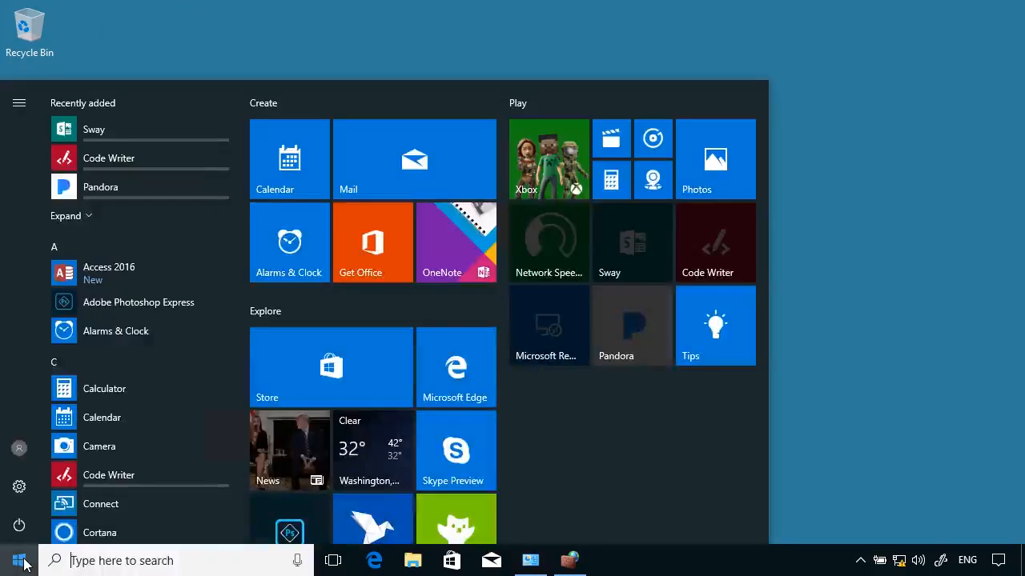
{"action": "type", "text": "cmd"}
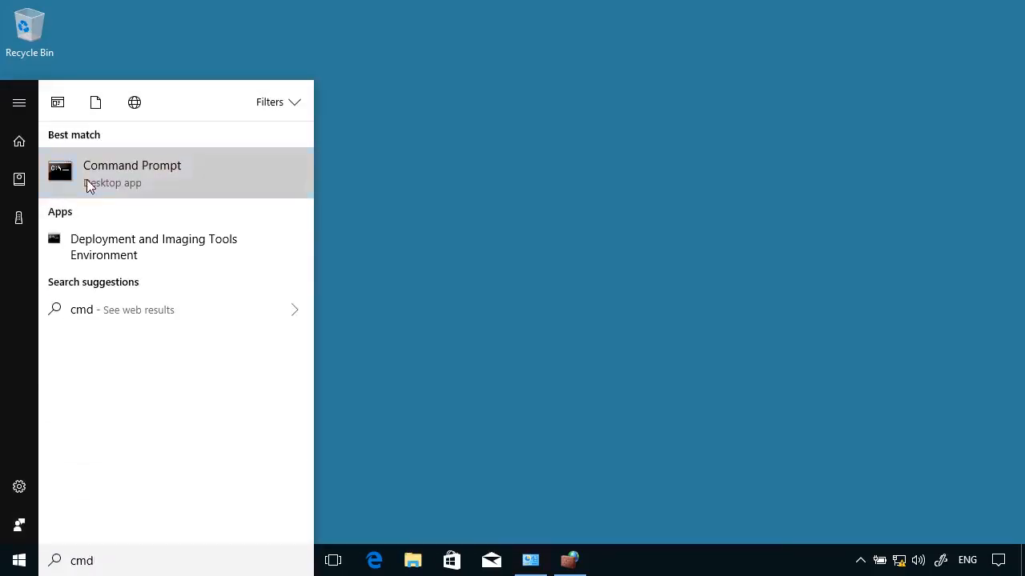
{"action": "right_click", "coordinate": [87, 183]}
{"action": "left_click", "coordinate": [130, 200]}
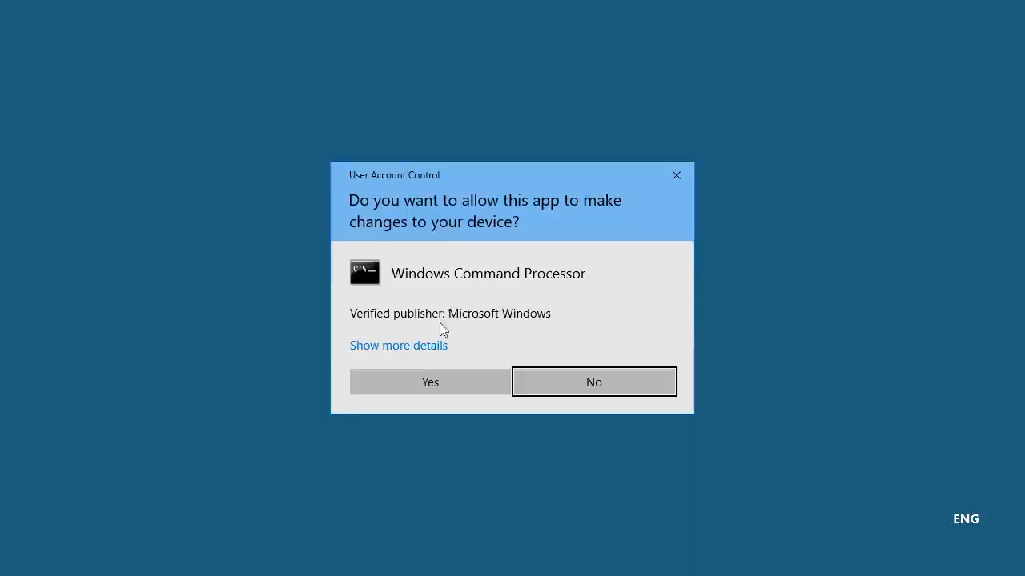
{"action": "left_click", "coordinate": [432, 384]}
Run ping dc.pearson.com in the elevated command window
{"action": "left_click", "coordinate": [361, 341]}
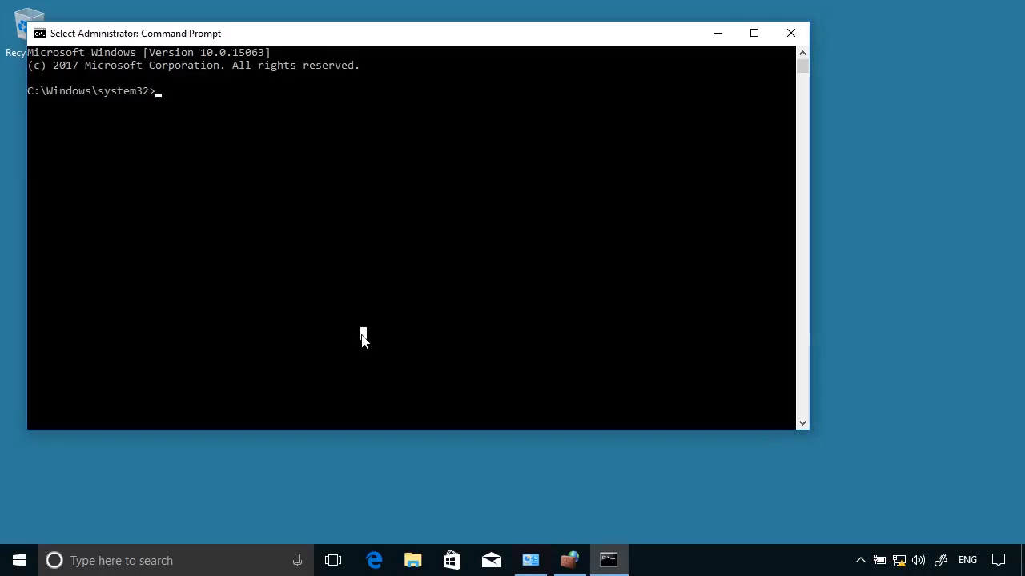
{"action": "type", "text": "ping "}
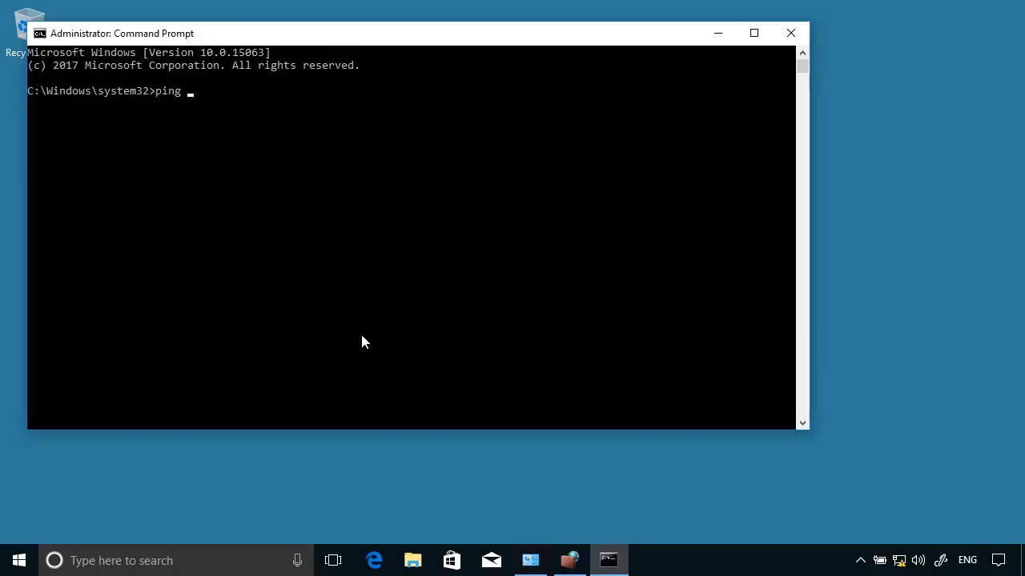
{"action": "type", "text": "dc.pearson.com"}
{"action": "key", "text": "Return"}
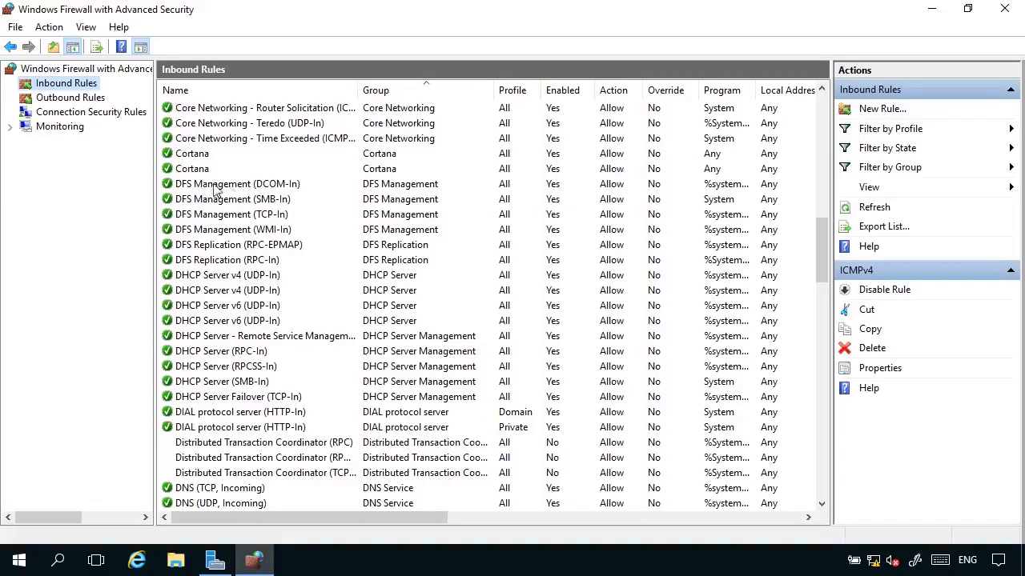
Find the ICMPv4 inbound rule and set its action to Block the connection in its Properties
{"action": "left_click", "coordinate": [212, 229]}
{"action": "scroll", "coordinate": [209, 286], "scroll_direction": "down", "scroll_amount": 2}
{"action": "scroll", "coordinate": [210, 286], "scroll_direction": "down", "scroll_amount": 10}
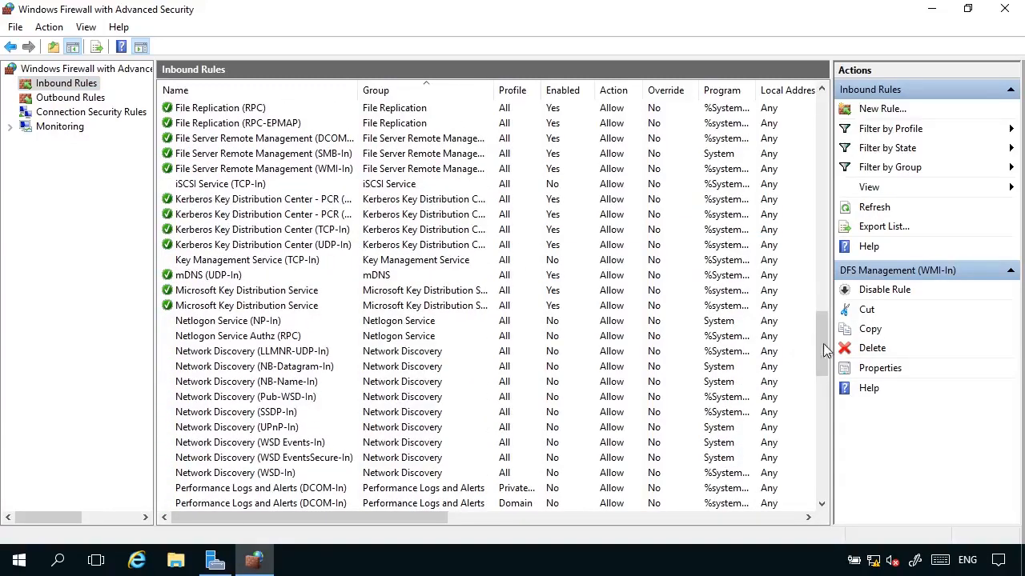
{"action": "left_click_drag", "start_coordinate": [824, 344], "coordinate": [813, 101]}
{"action": "left_click", "coordinate": [222, 113]}
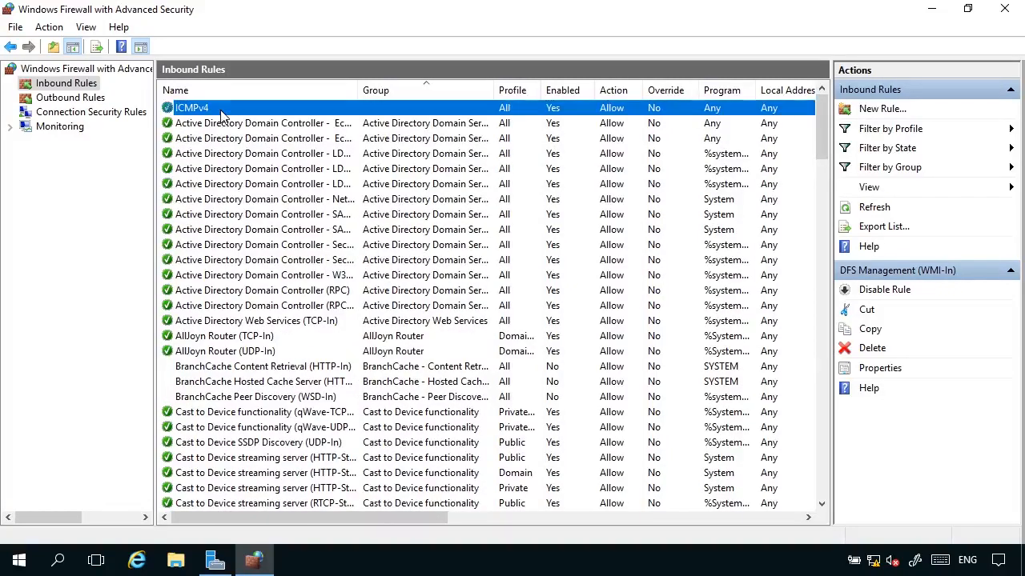
{"action": "right_click", "coordinate": [221, 112]}
{"action": "left_click", "coordinate": [271, 204]}
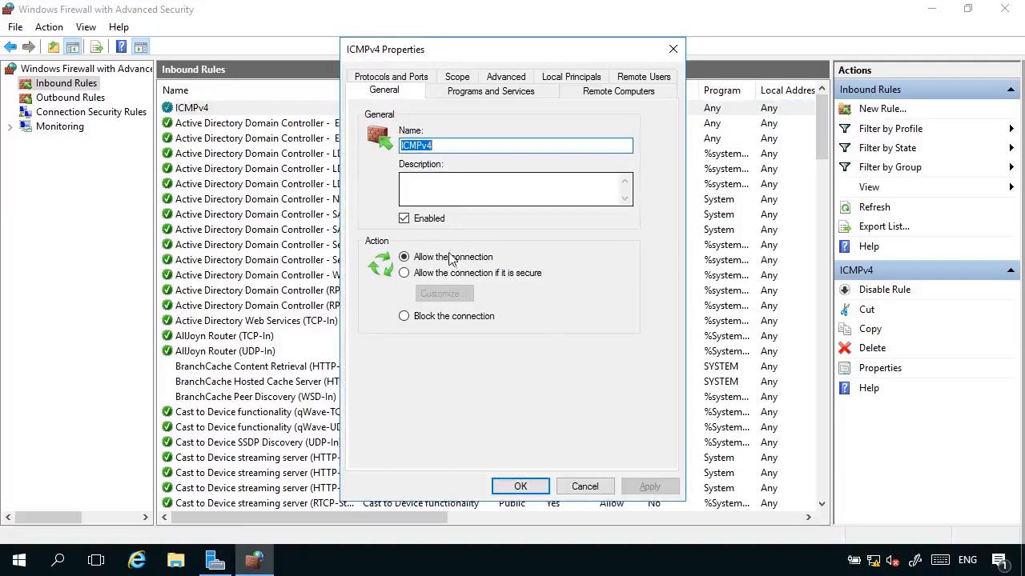
{"action": "left_click", "coordinate": [418, 318]}
{"action": "left_click", "coordinate": [520, 487]}
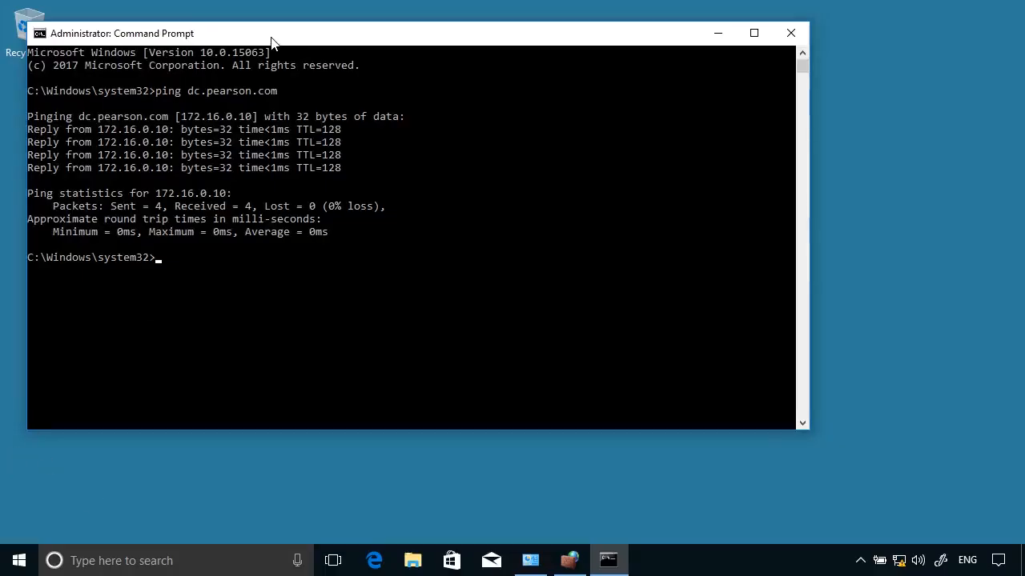
Rerun the recalled ping dc.pearson.com command, then advance to the Rule Types slide
{"action": "key", "text": "Up"}
{"action": "key", "text": "Return"}
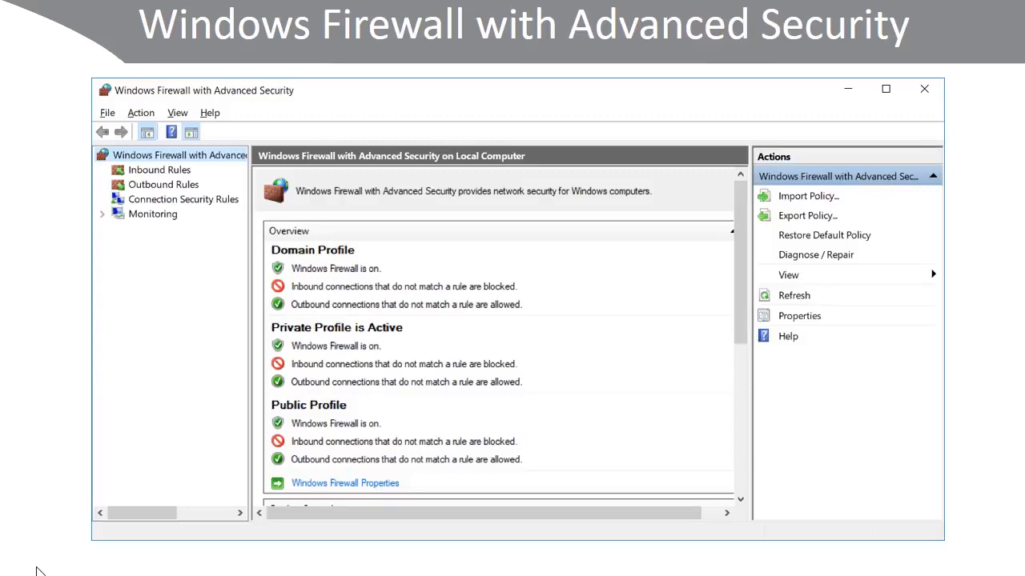
{"action": "key", "text": "Right"}
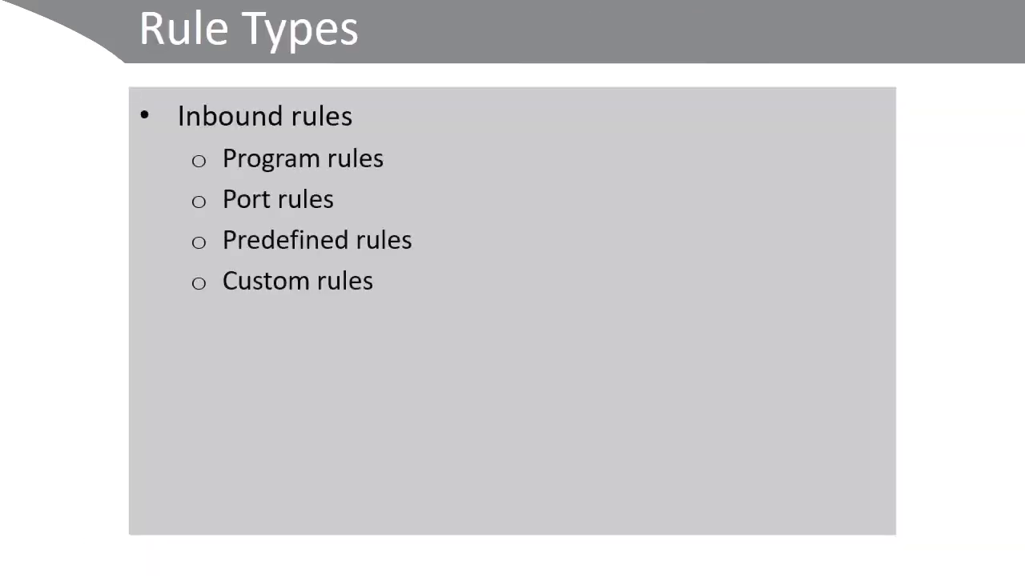
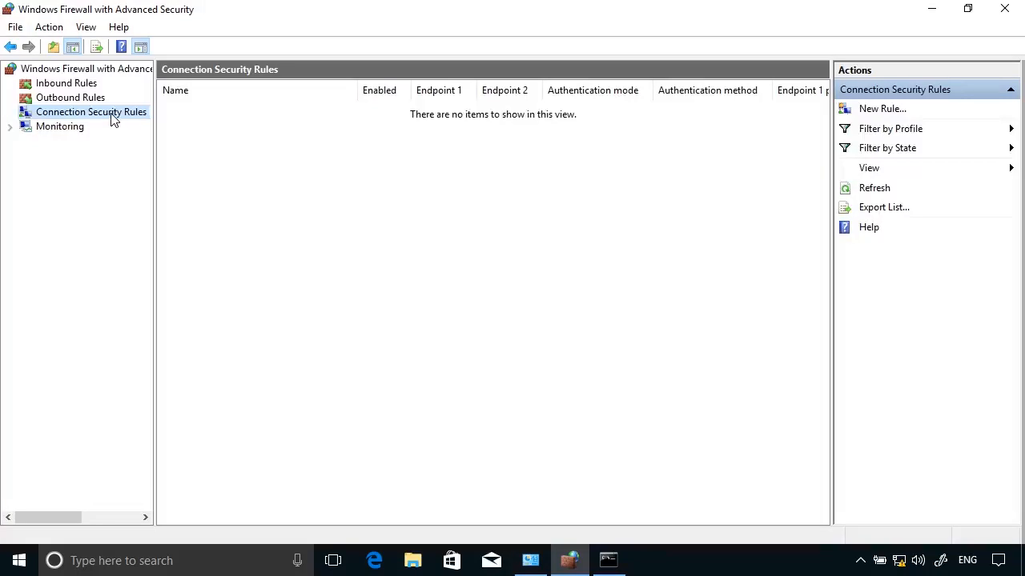
Start a new connection security rule, compare the Authentication exemption, Tunnel and Custom types, and pick Server-to-server
{"action": "right_click", "coordinate": [113, 120]}
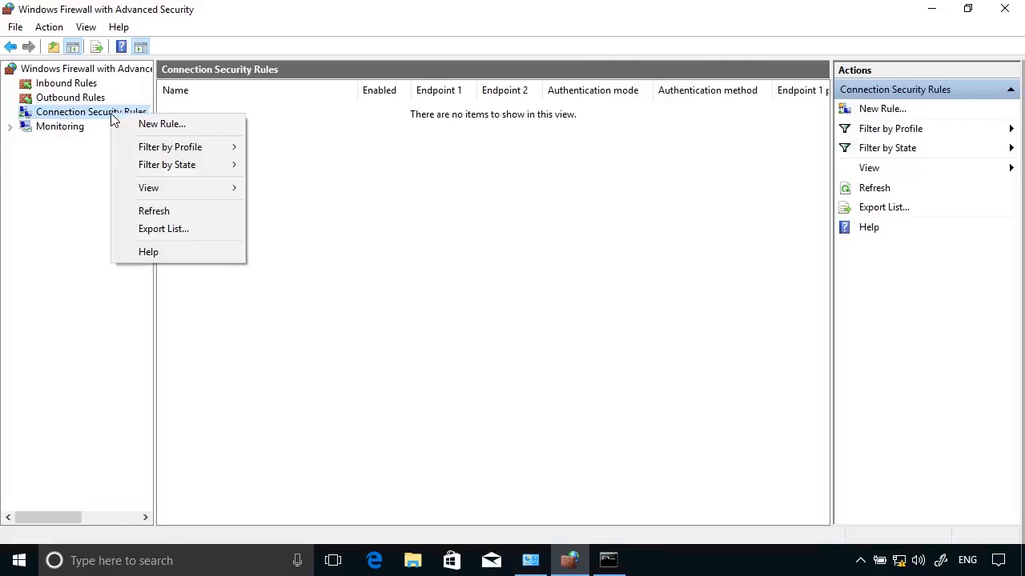
{"action": "left_click", "coordinate": [153, 126]}
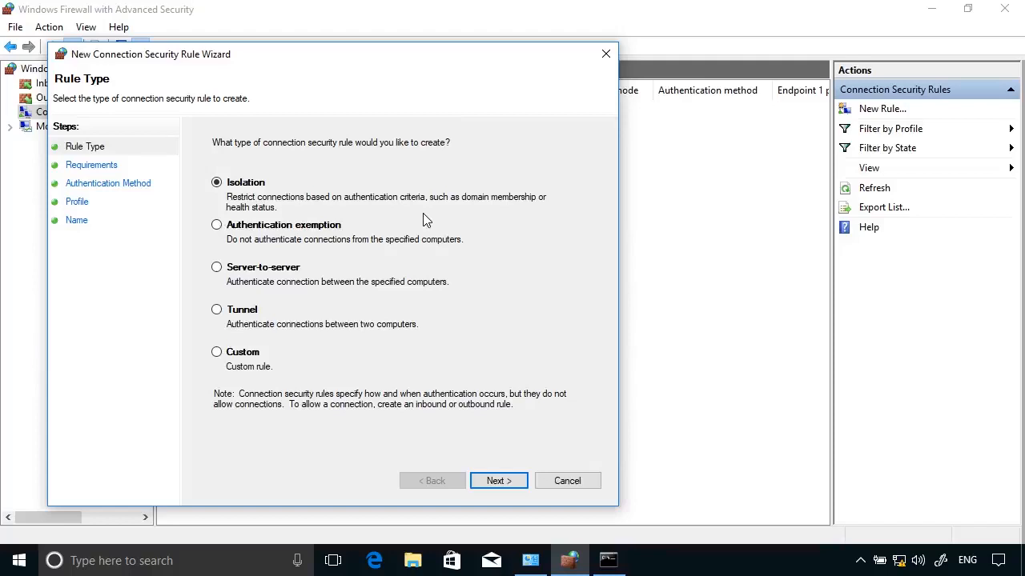
{"action": "left_click", "coordinate": [343, 226]}
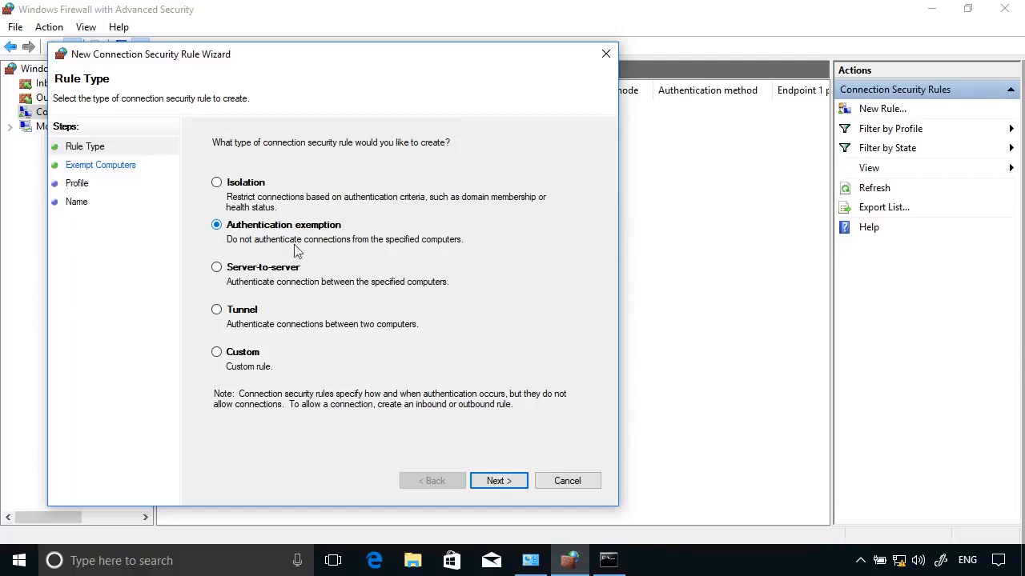
{"action": "left_click", "coordinate": [260, 272]}
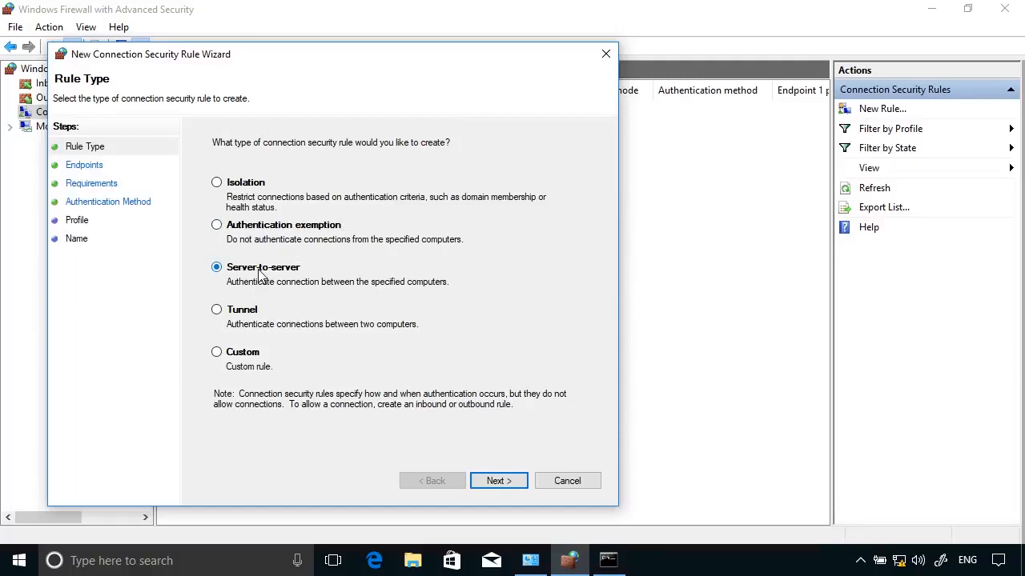
{"action": "left_click", "coordinate": [254, 315]}
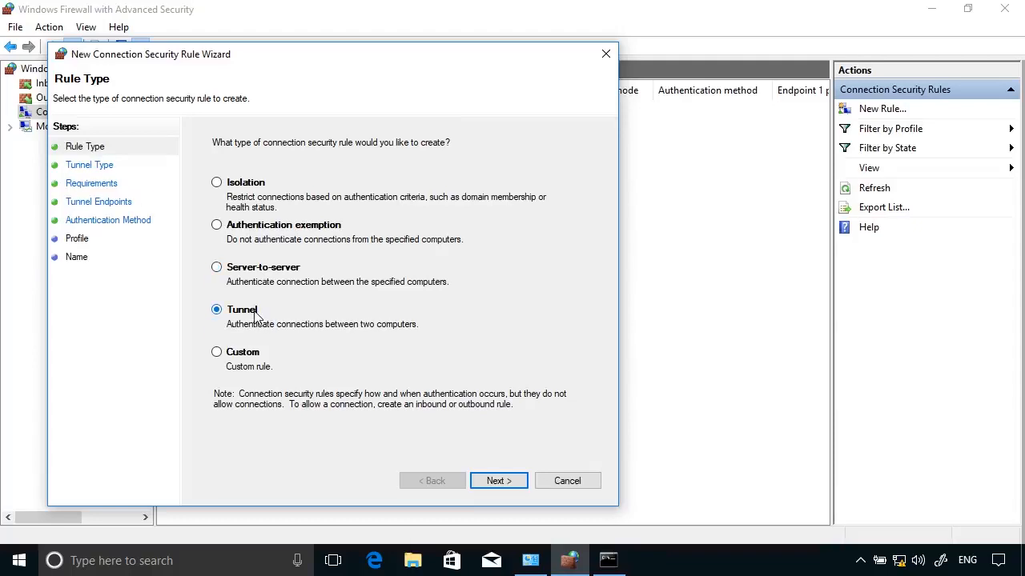
{"action": "left_click", "coordinate": [255, 357]}
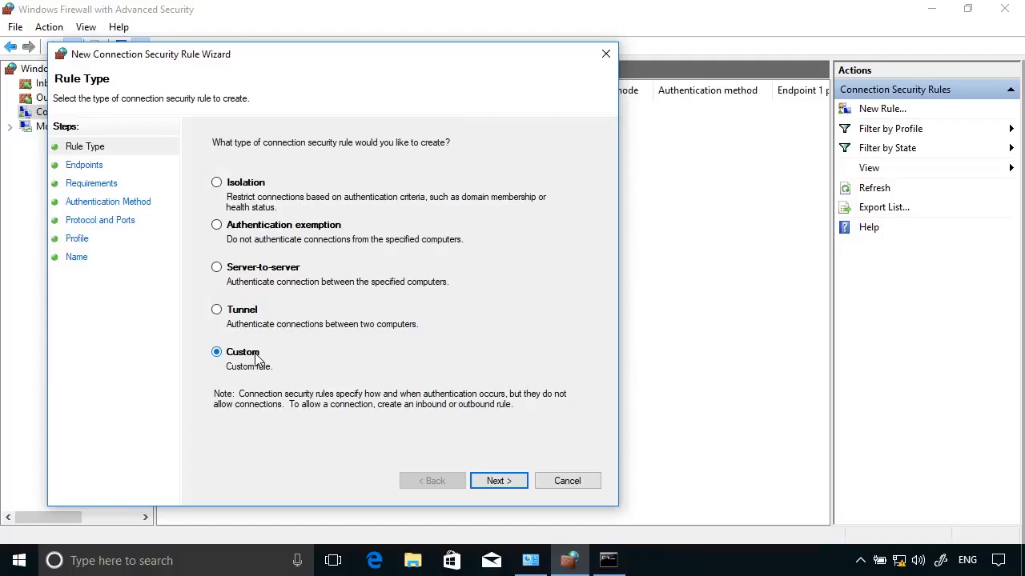
{"action": "left_click", "coordinate": [246, 273]}
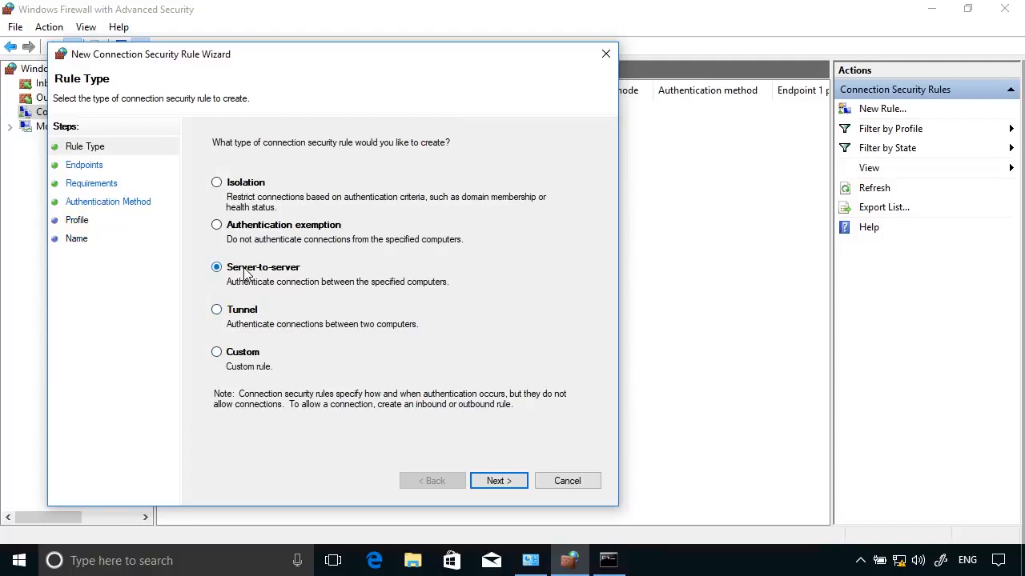
Keep Any IP address for both endpoints and require inbound authentication, requesting it for outbound
{"action": "left_click", "coordinate": [498, 482]}
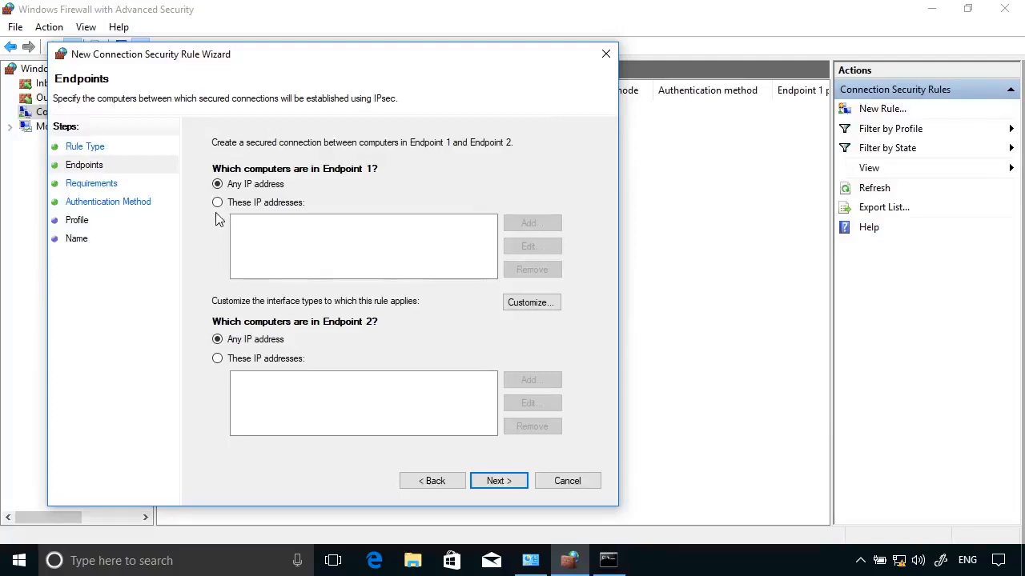
{"action": "left_click", "coordinate": [516, 486]}
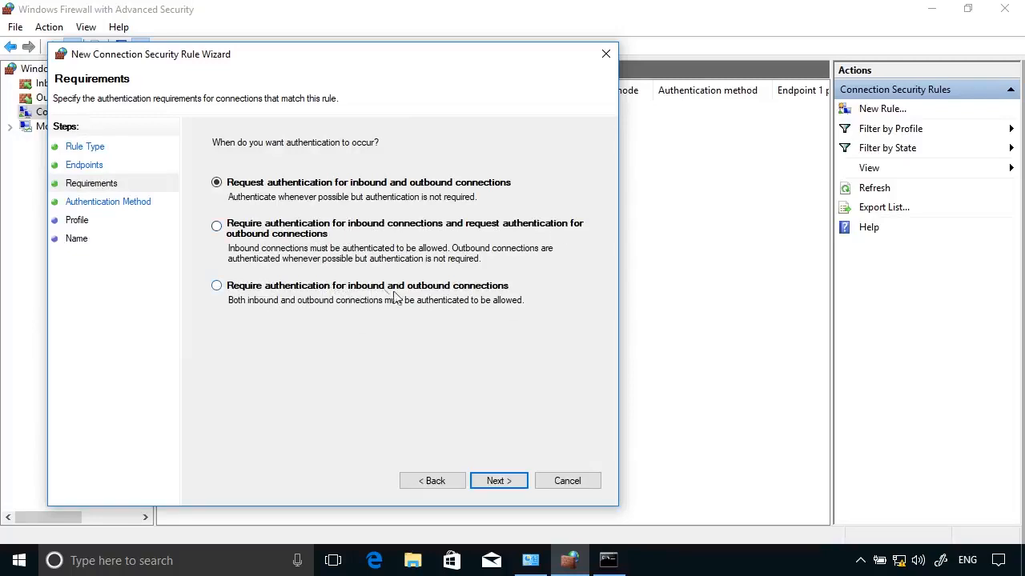
{"action": "left_click", "coordinate": [216, 226]}
{"action": "left_click", "coordinate": [503, 483]}
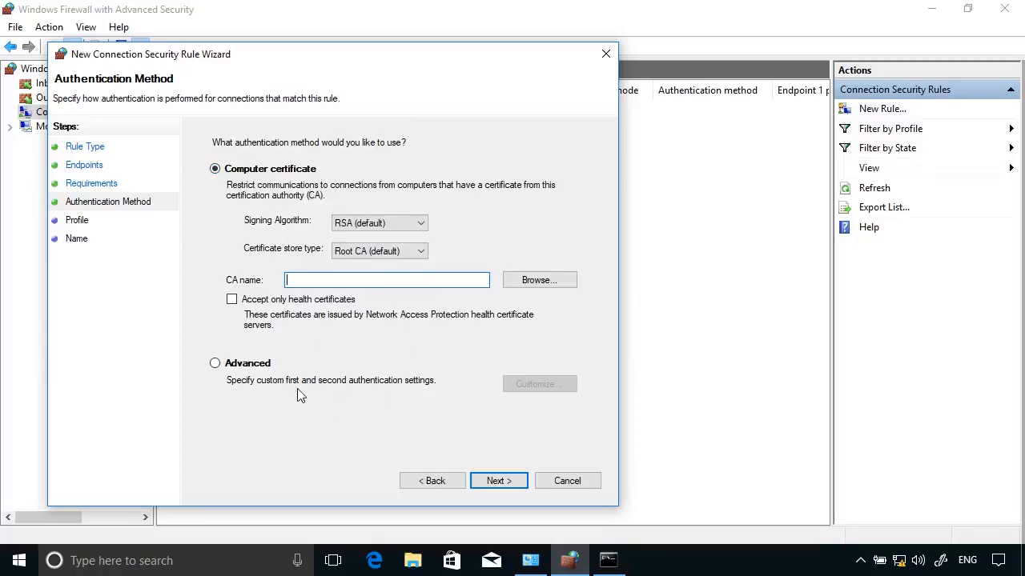
Switch to Advanced authentication and add a preshared key, entering the lab key, as the first method
{"action": "left_click", "coordinate": [256, 367]}
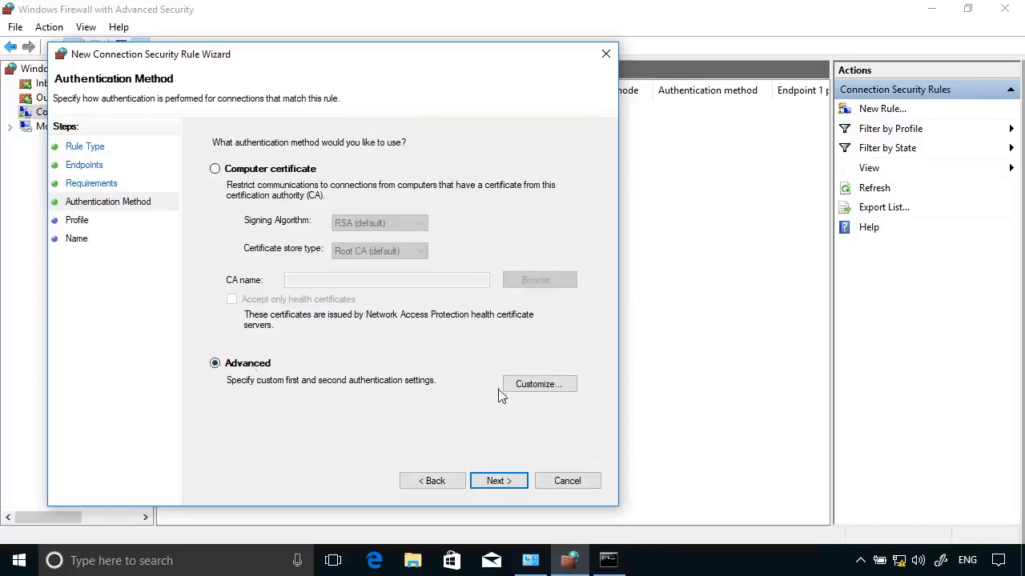
{"action": "left_click", "coordinate": [525, 393]}
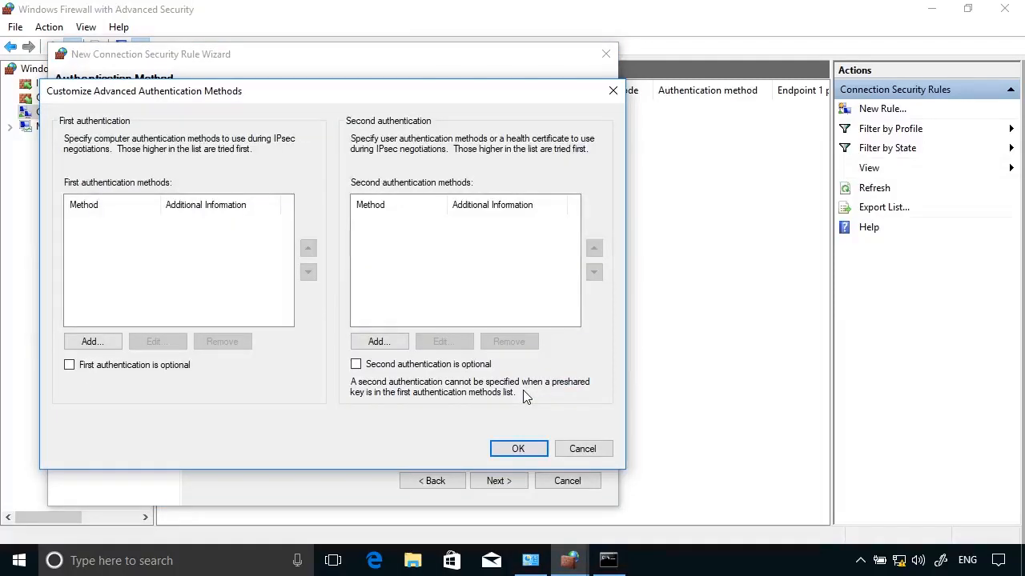
{"action": "left_click", "coordinate": [90, 342]}
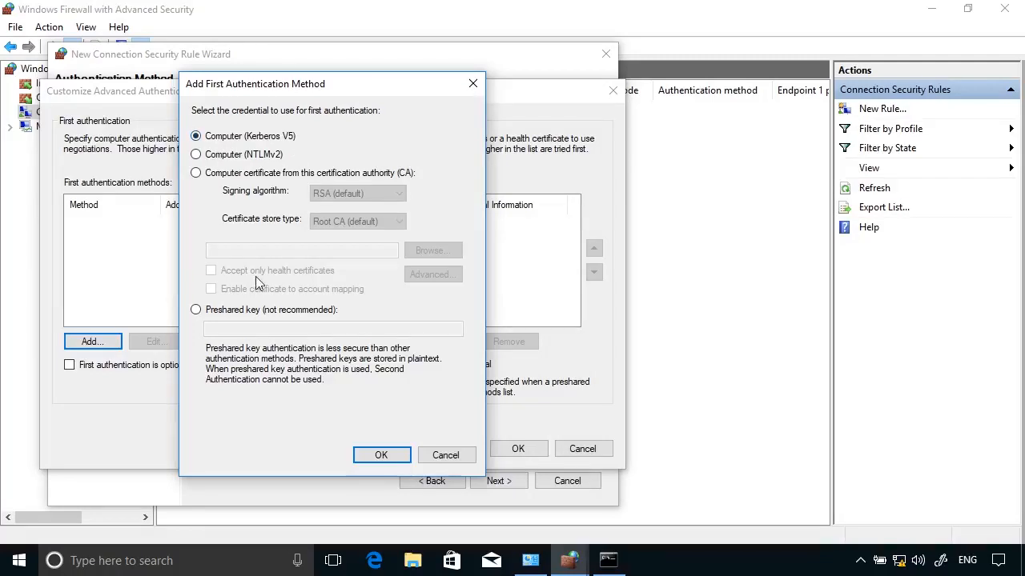
{"action": "left_click", "coordinate": [195, 310]}
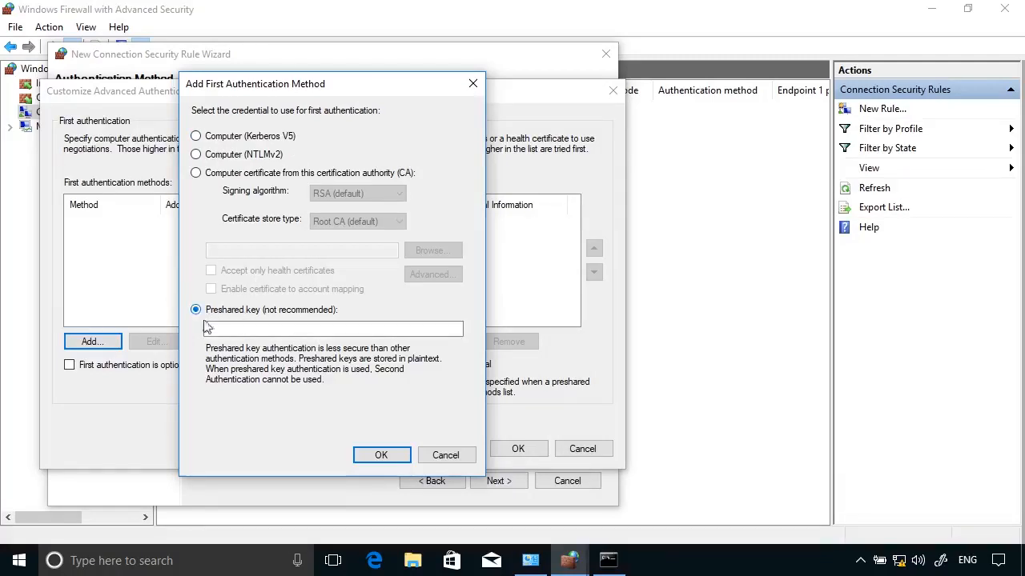
{"action": "left_click", "coordinate": [216, 329]}
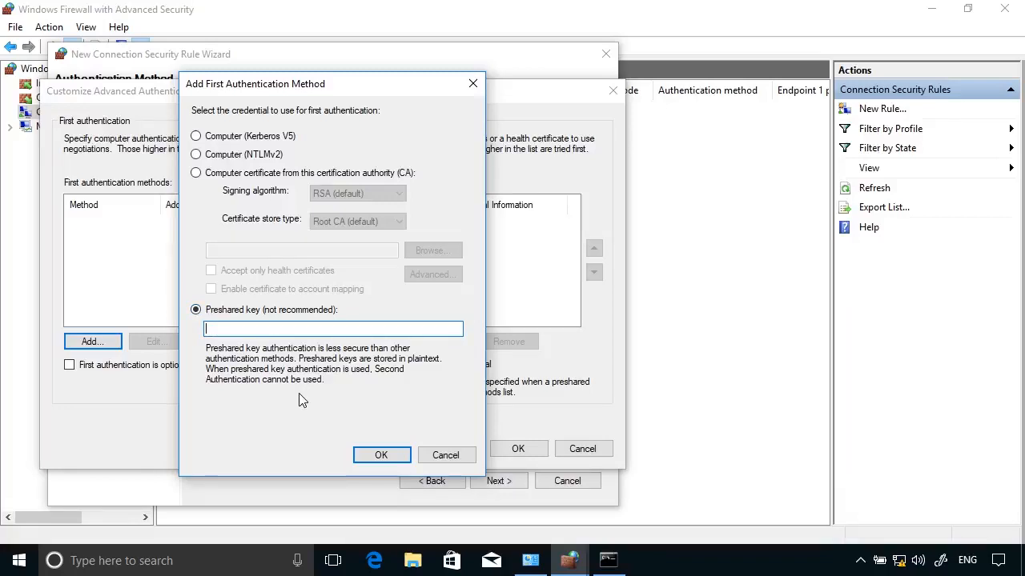
{"action": "type", "text": "Pa55w.rd"}
{"action": "left_click", "coordinate": [381, 455]}
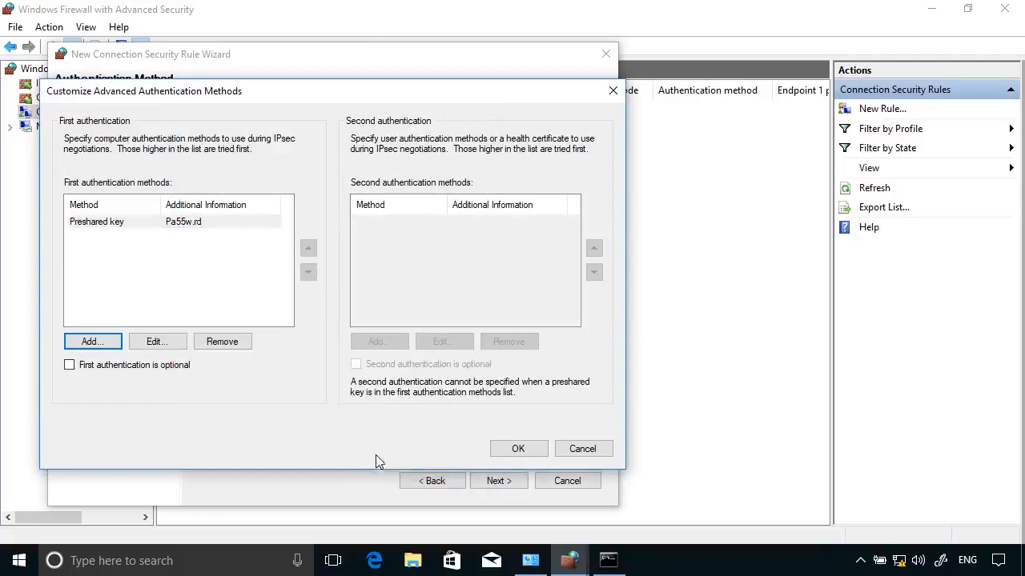
{"action": "left_click", "coordinate": [517, 452]}
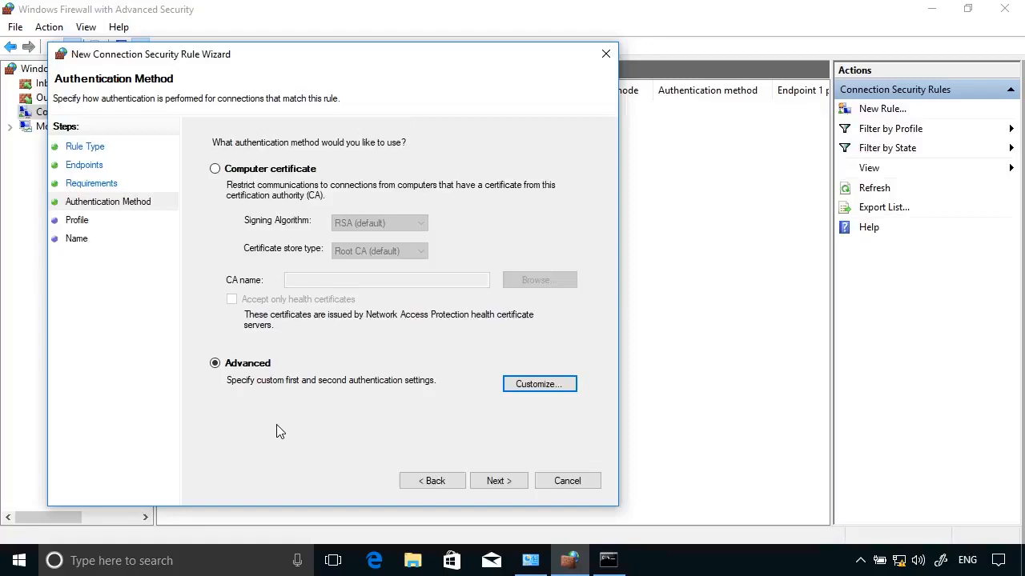
Keep the Domain, Private and Public profiles and start typing the name 'Shared Key Authentication', fixing a typo
{"action": "left_click", "coordinate": [488, 483]}
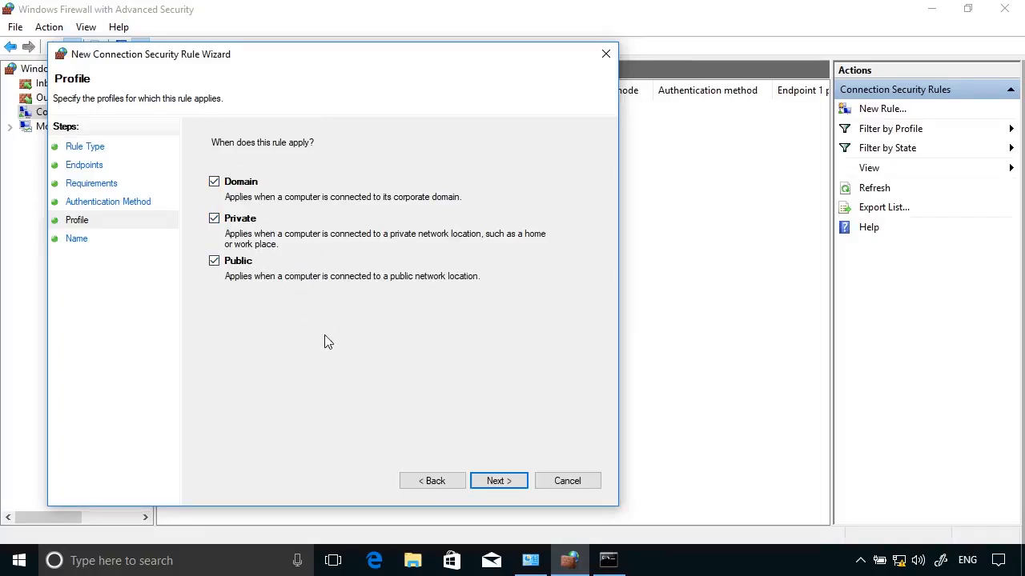
{"action": "left_click", "coordinate": [512, 480]}
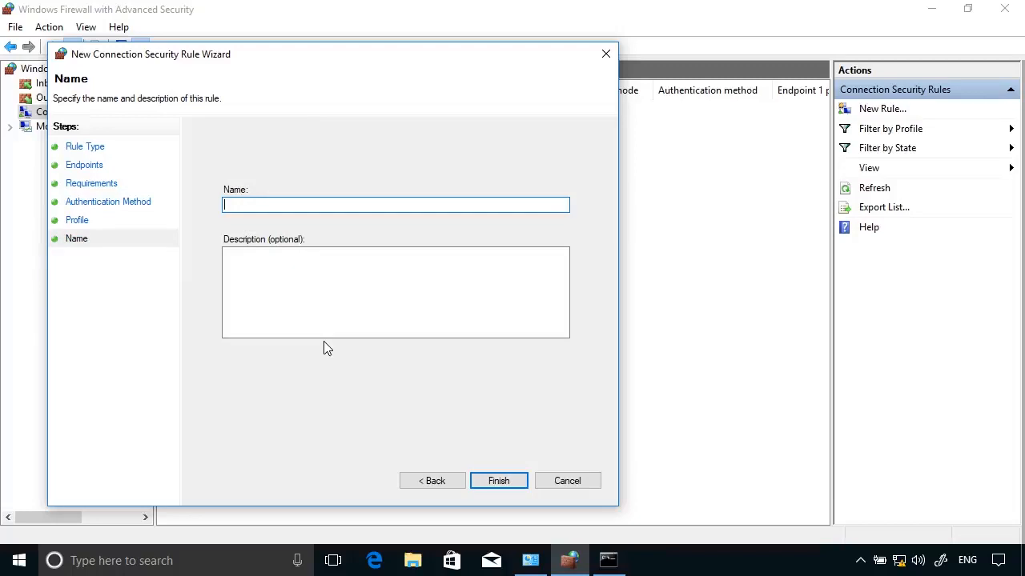
{"action": "type", "text": "Shared Key Authentiction"}
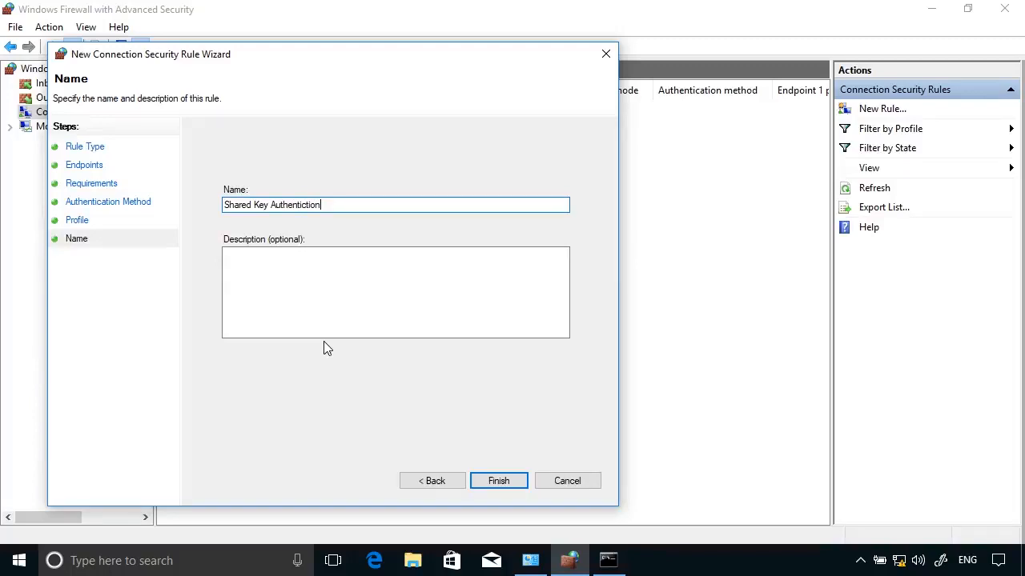
{"action": "key", "text": "BackSpace"}
{"action": "key", "text": "BackSpace"}
{"action": "key", "text": "BackSpace"}
{"action": "key", "text": "BackSpace"}
{"action": "key", "text": "BackSpace"}
{"action": "key", "text": "BackSpace"}
{"action": "key", "text": "BackSpace"}
Complete the name, finish the Shared Key Authentication rule, and select it in the firewall console
{"action": "type", "text": "tication"}
{"action": "left_click", "coordinate": [498, 481]}
{"action": "key", "text": "alt+Tab"}
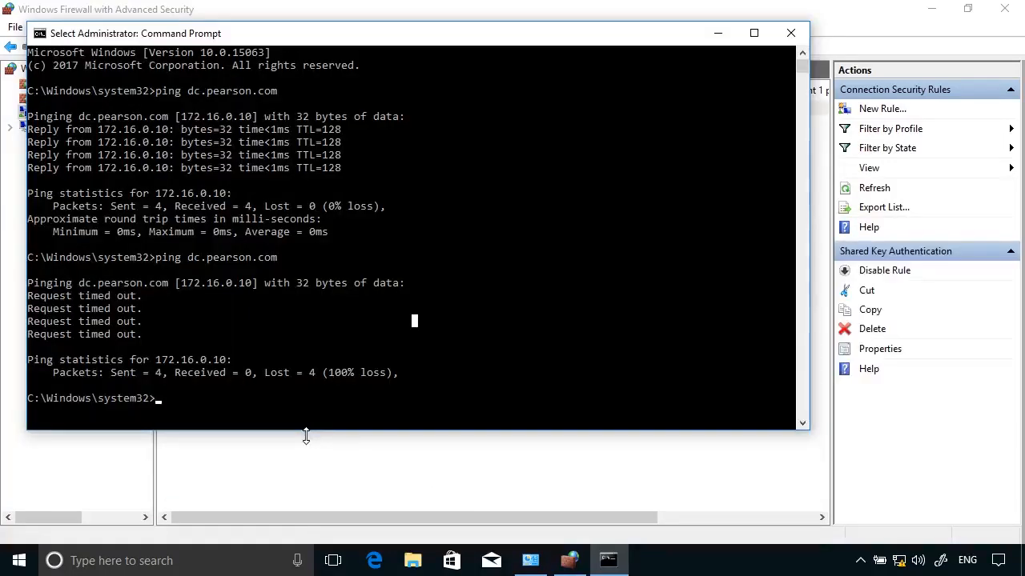
{"action": "left_click", "coordinate": [712, 483]}
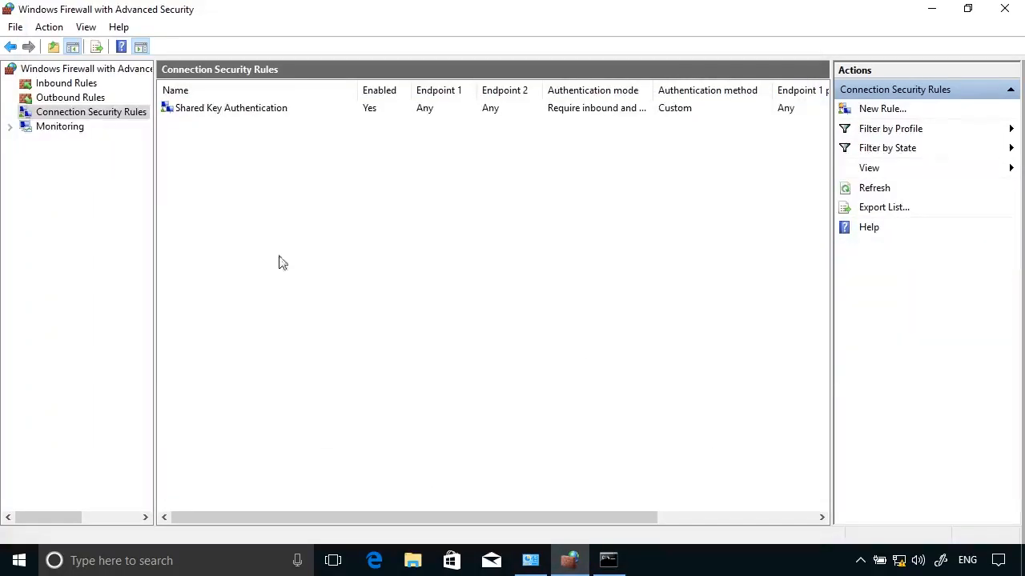
{"action": "left_click", "coordinate": [284, 111]}
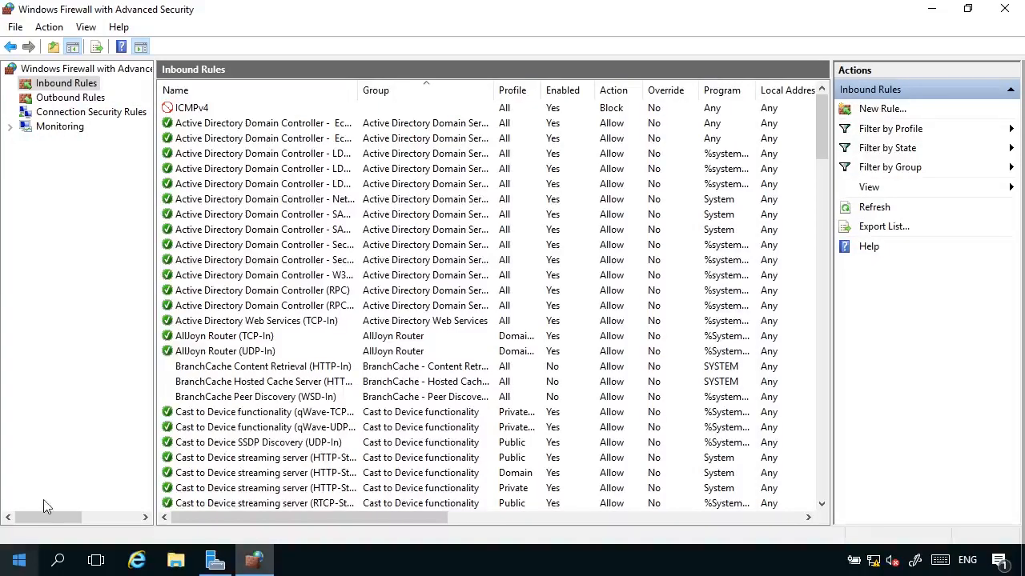
On the second server, start a Server-to-server rule with Any IP endpoints, requiring inbound and requesting outbound authentication
{"action": "left_click", "coordinate": [112, 117]}
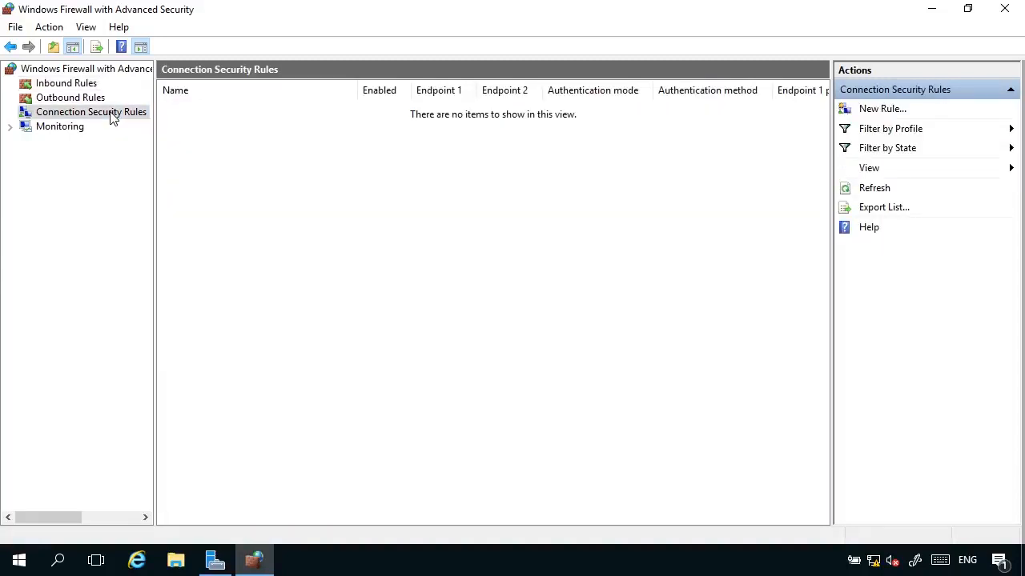
{"action": "right_click", "coordinate": [111, 116]}
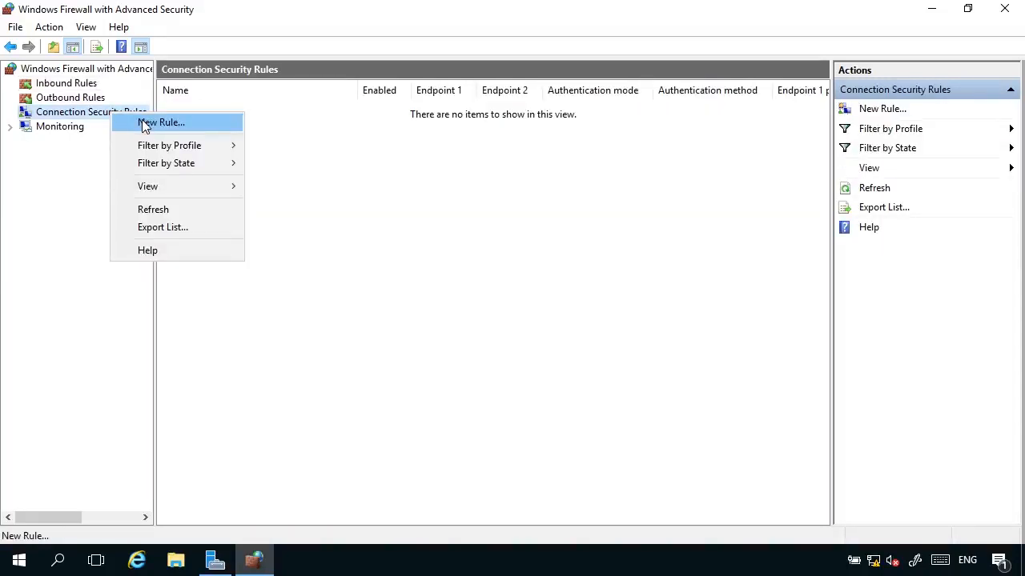
{"action": "left_click", "coordinate": [145, 125]}
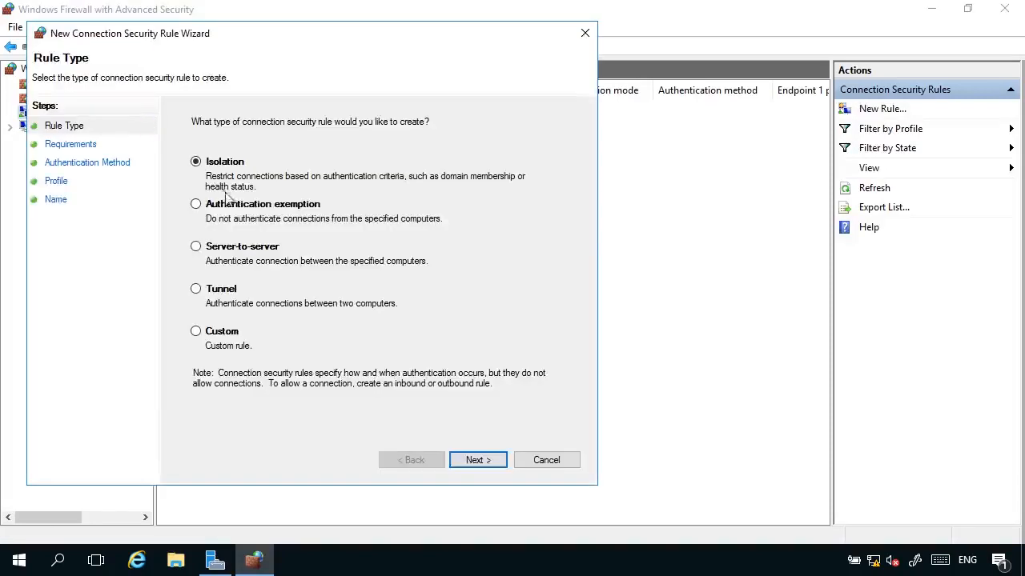
{"action": "left_click", "coordinate": [228, 249]}
{"action": "left_click", "coordinate": [465, 463]}
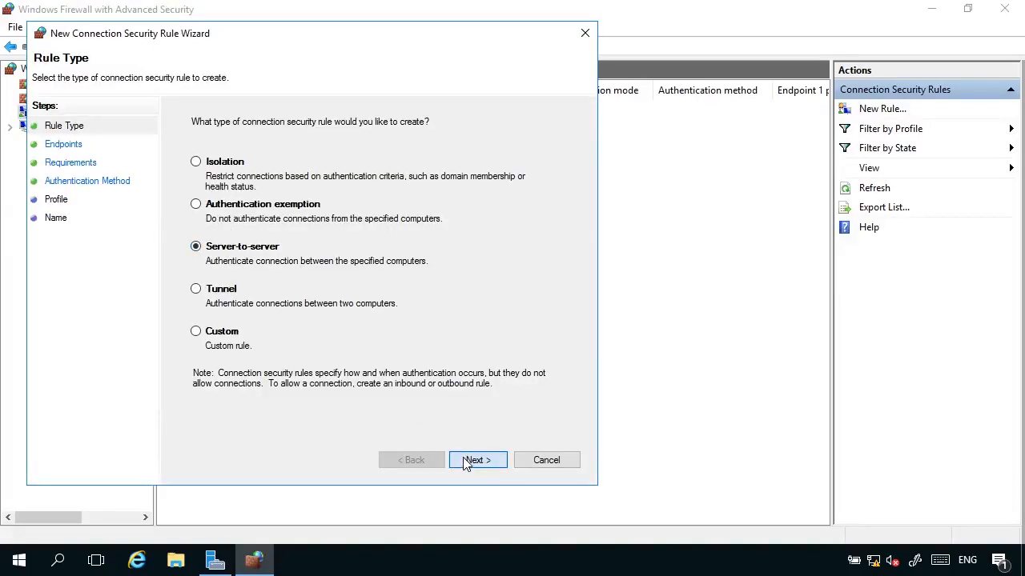
{"action": "left_click", "coordinate": [472, 461]}
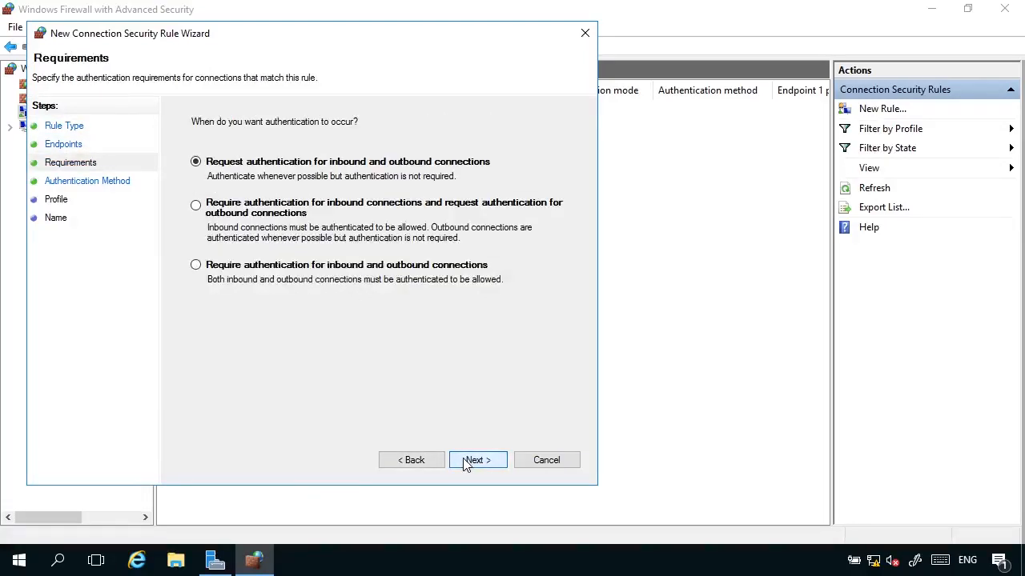
{"action": "left_click", "coordinate": [240, 205]}
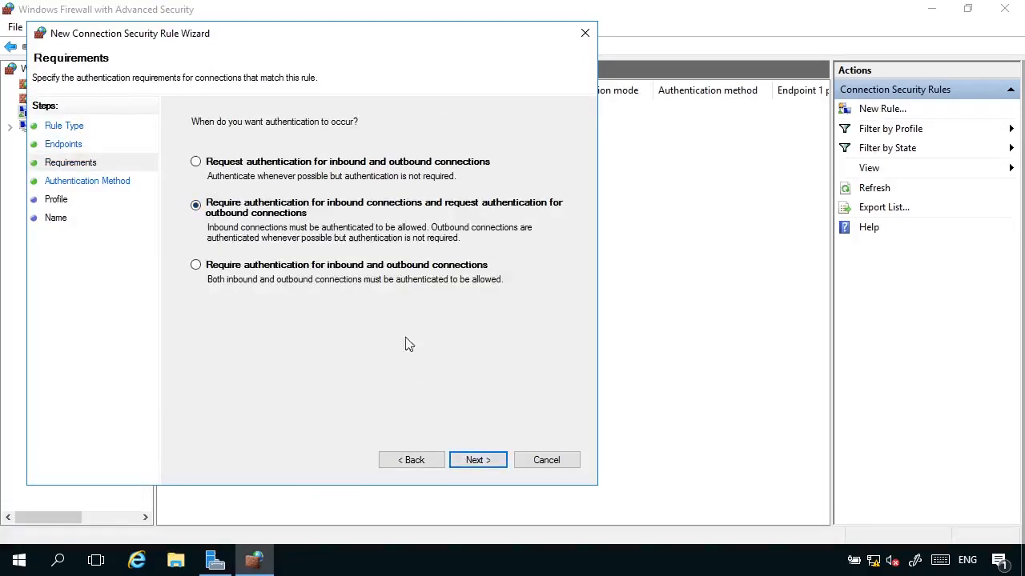
{"action": "left_click", "coordinate": [483, 466]}
Set Advanced authentication with a preshared key, entering the lab key, as the first method
{"action": "left_click", "coordinate": [241, 344]}
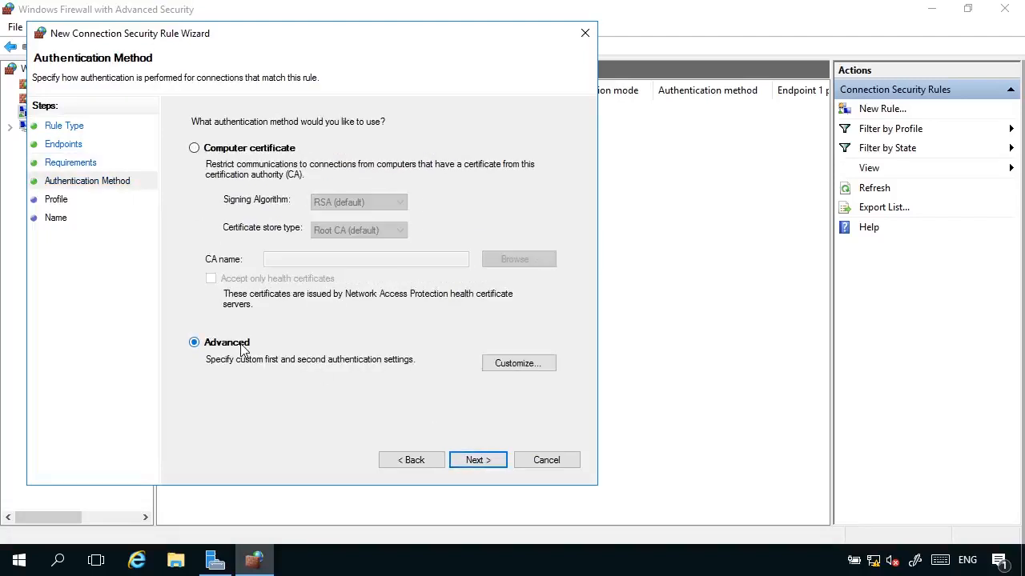
{"action": "left_click", "coordinate": [492, 368]}
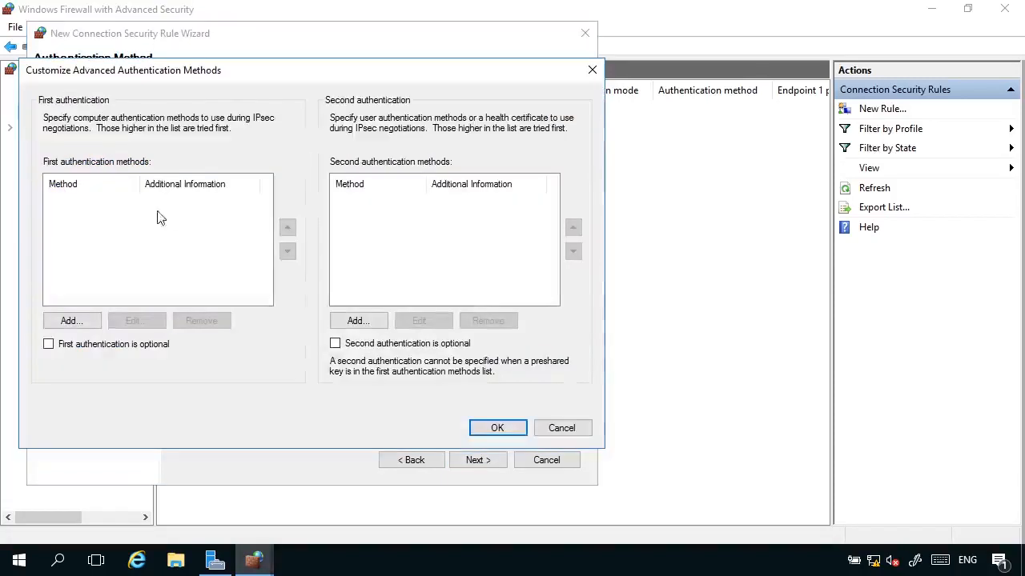
{"action": "left_click", "coordinate": [88, 320]}
{"action": "left_click", "coordinate": [230, 292]}
{"action": "left_click", "coordinate": [226, 308]}
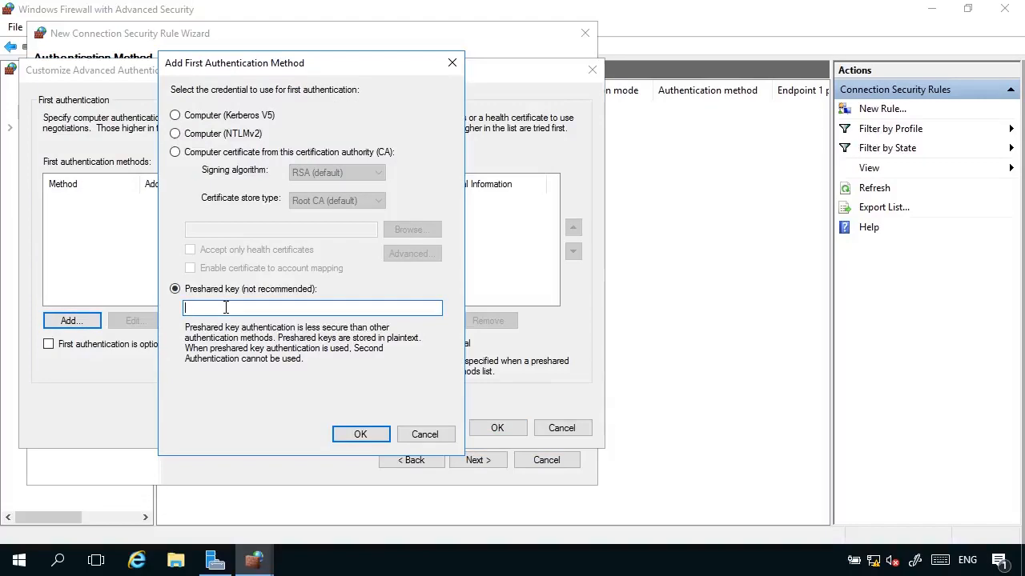
{"action": "type", "text": "Pa55w.rd"}
{"action": "left_click", "coordinate": [366, 437]}
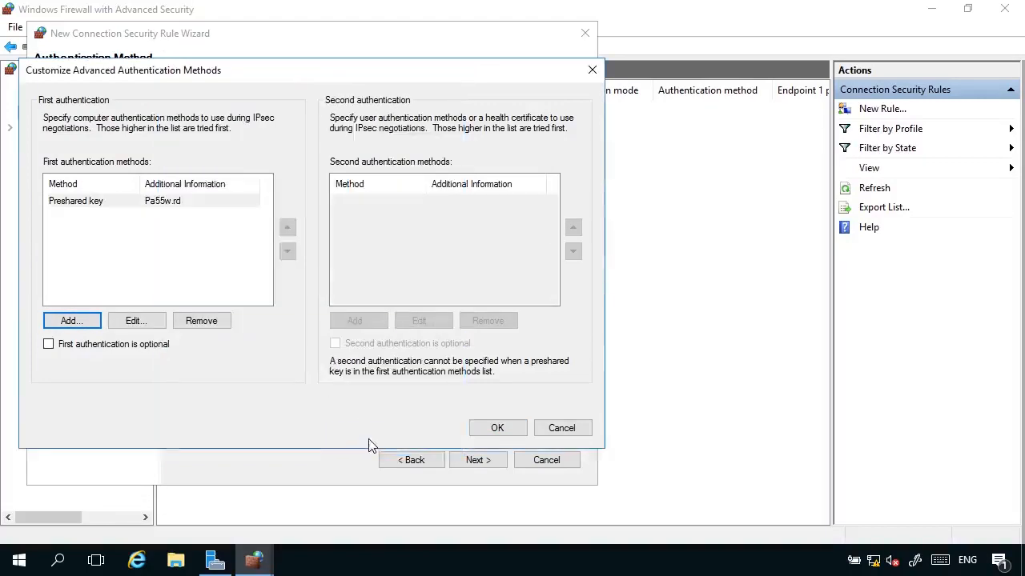
{"action": "left_click", "coordinate": [494, 432]}
Keep all three profiles and name the rule 'Shared Key Authentication'
{"action": "left_click", "coordinate": [469, 467]}
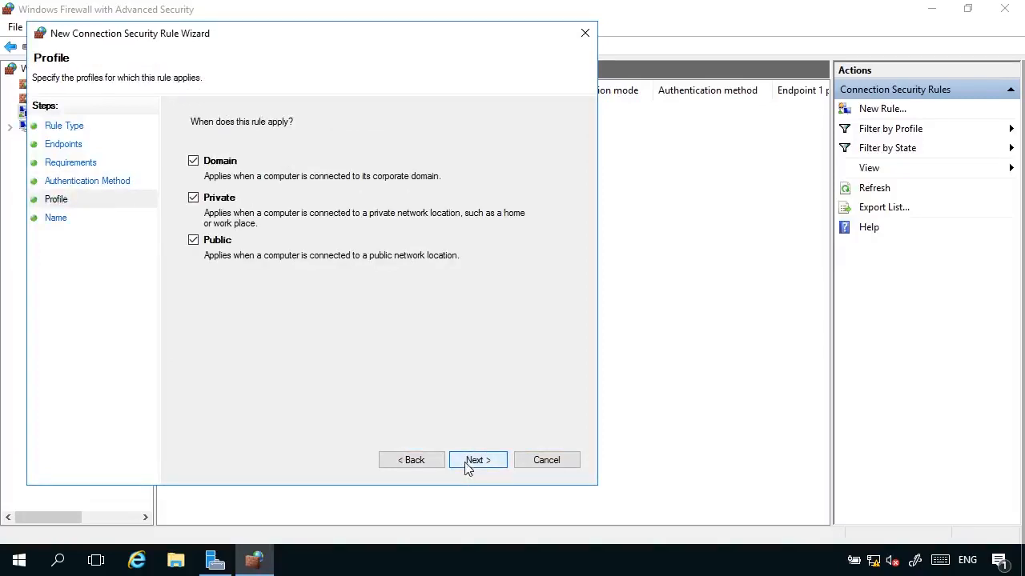
{"action": "left_click", "coordinate": [469, 466]}
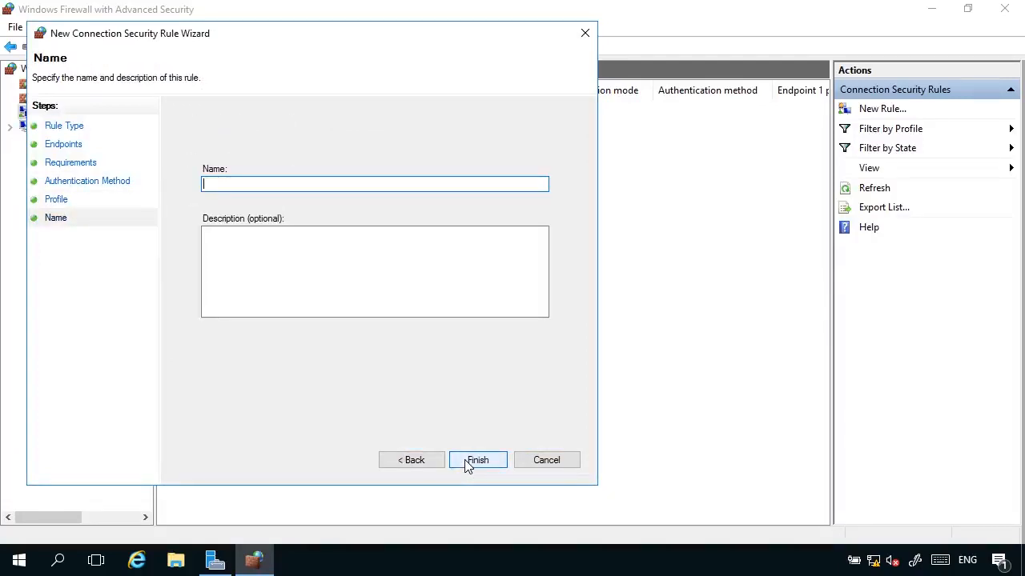
{"action": "type", "text": "Shared Key Authen"}
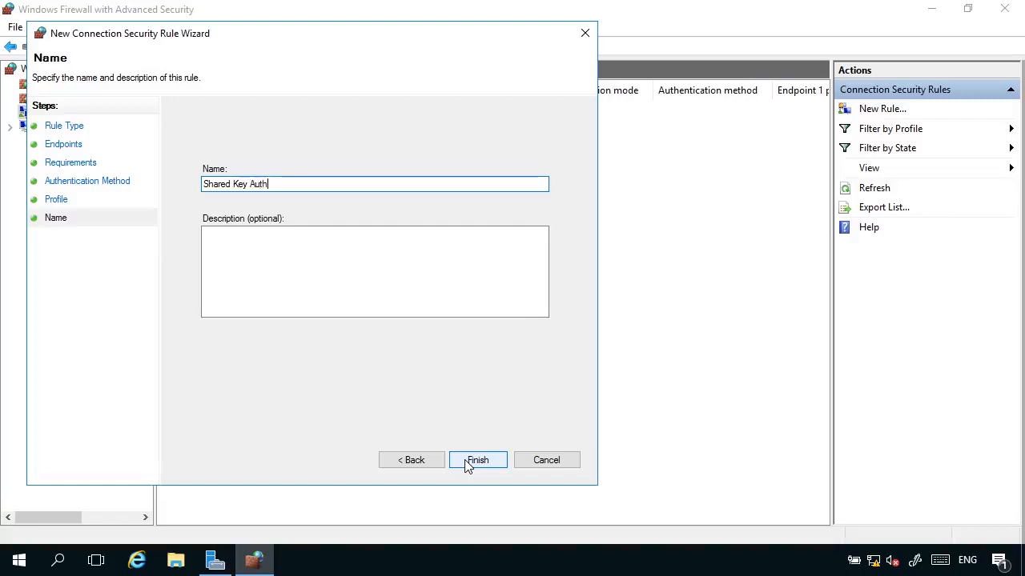
{"action": "type", "text": "tication"}
Finish the second server's connection security rule and select the ICMPv4 rule under Inbound Rules
{"action": "left_click", "coordinate": [483, 465]}
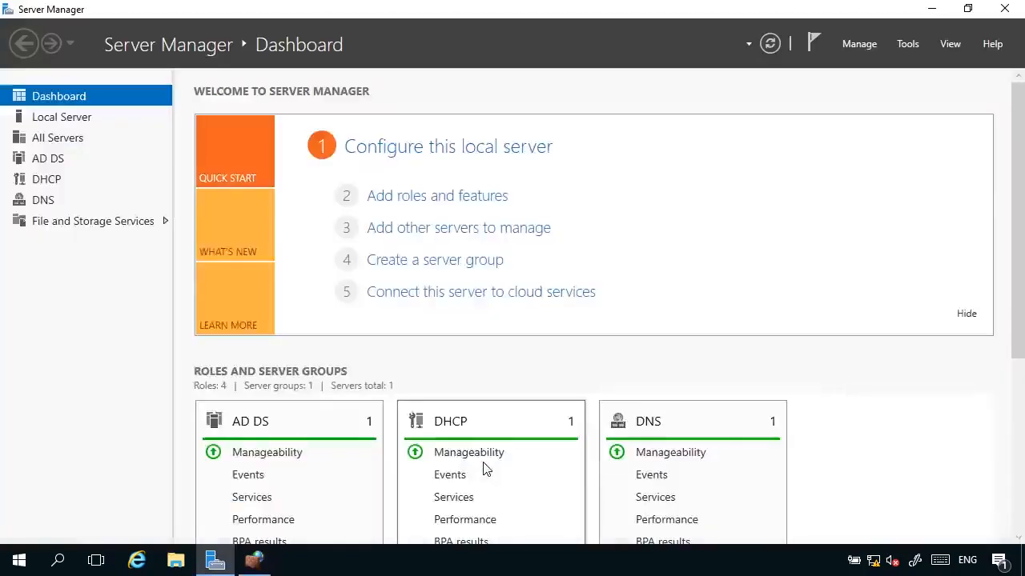
{"action": "left_click", "coordinate": [254, 561]}
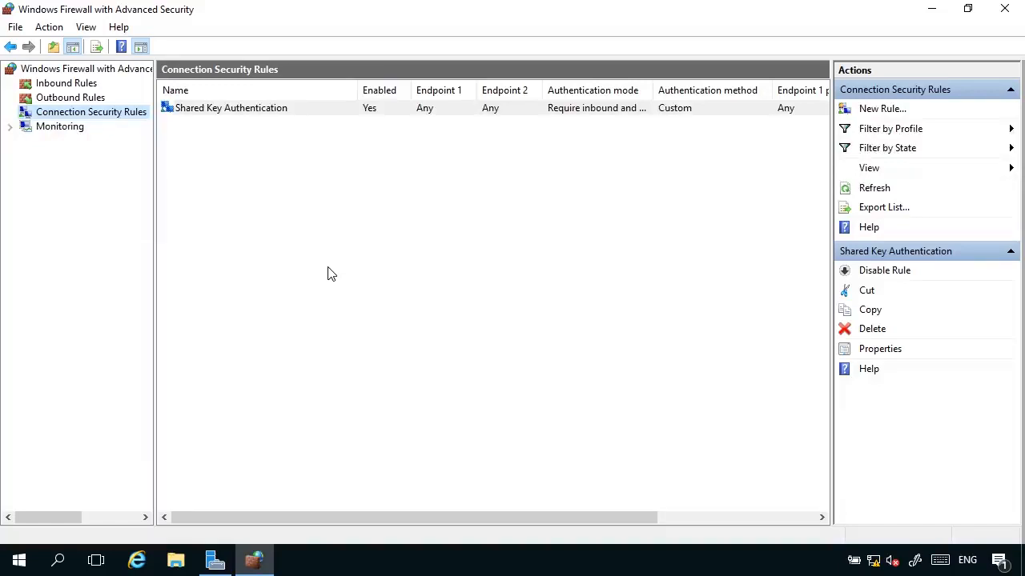
{"action": "left_click", "coordinate": [42, 86]}
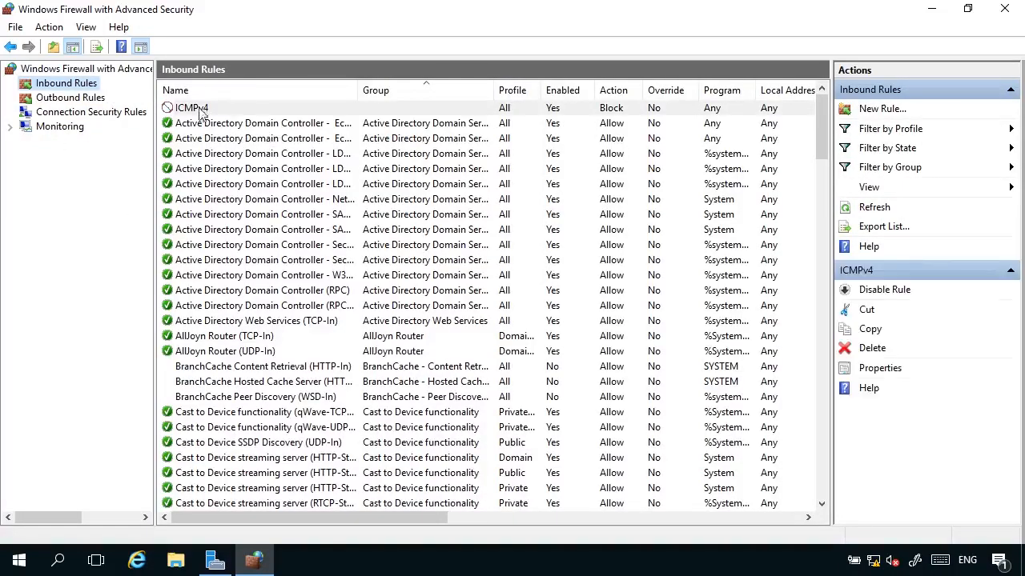
{"action": "left_click", "coordinate": [206, 112]}
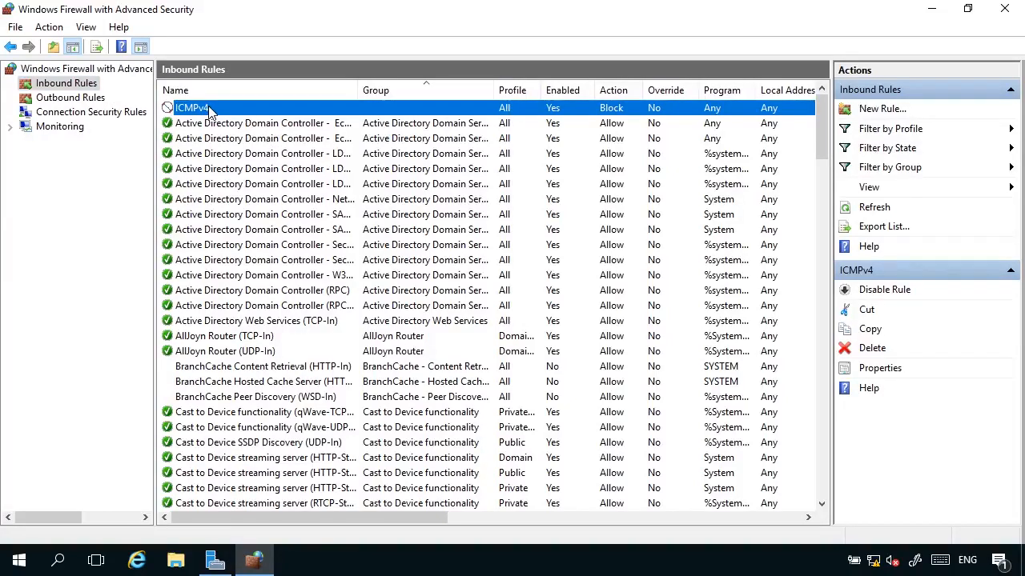
Set the ICMPv4 rule's action to 'Allow the connection if it is secure' with default customize settings
{"action": "right_click", "coordinate": [208, 110]}
{"action": "left_click", "coordinate": [246, 200]}
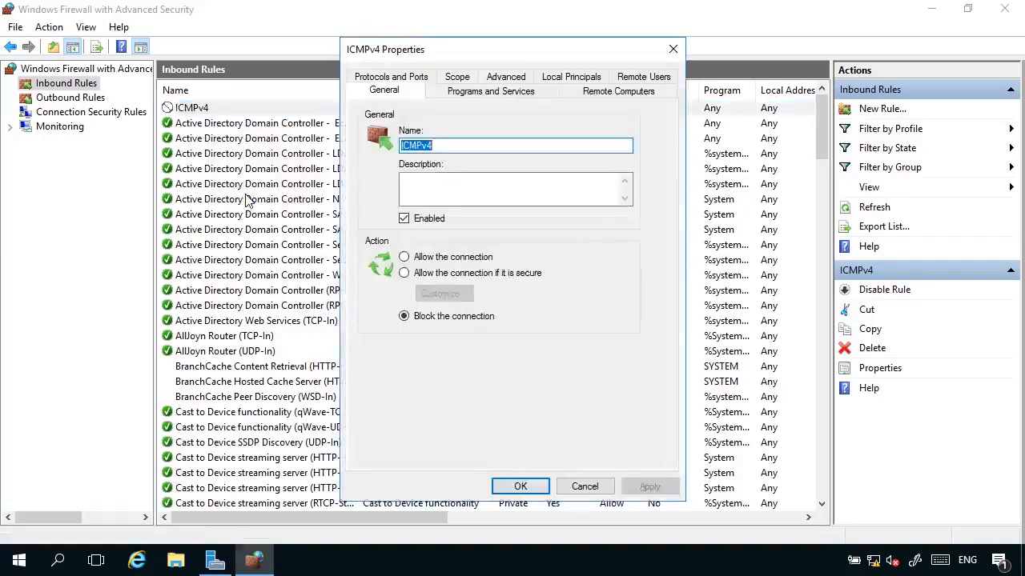
{"action": "left_click", "coordinate": [427, 275]}
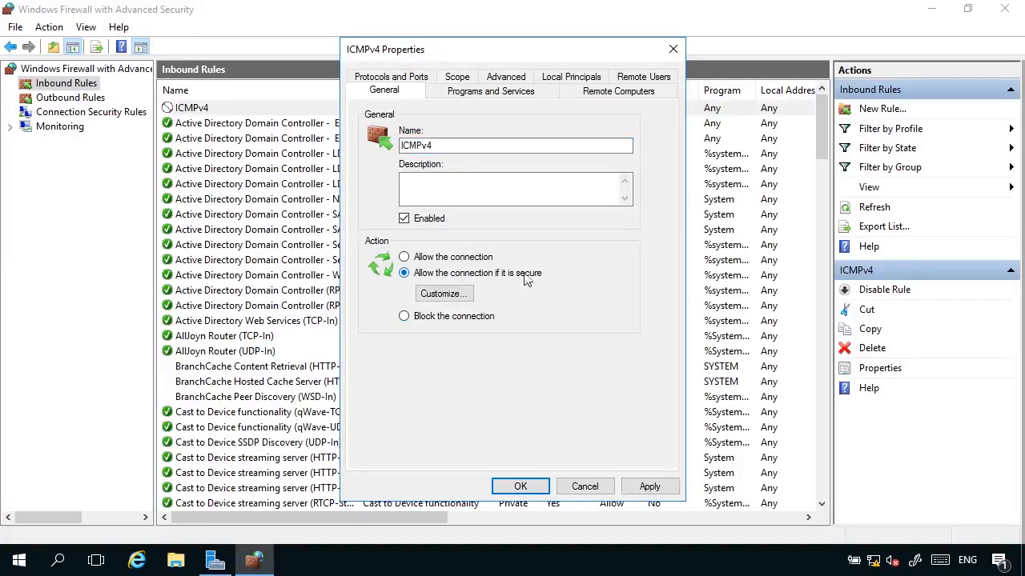
{"action": "left_click", "coordinate": [454, 294]}
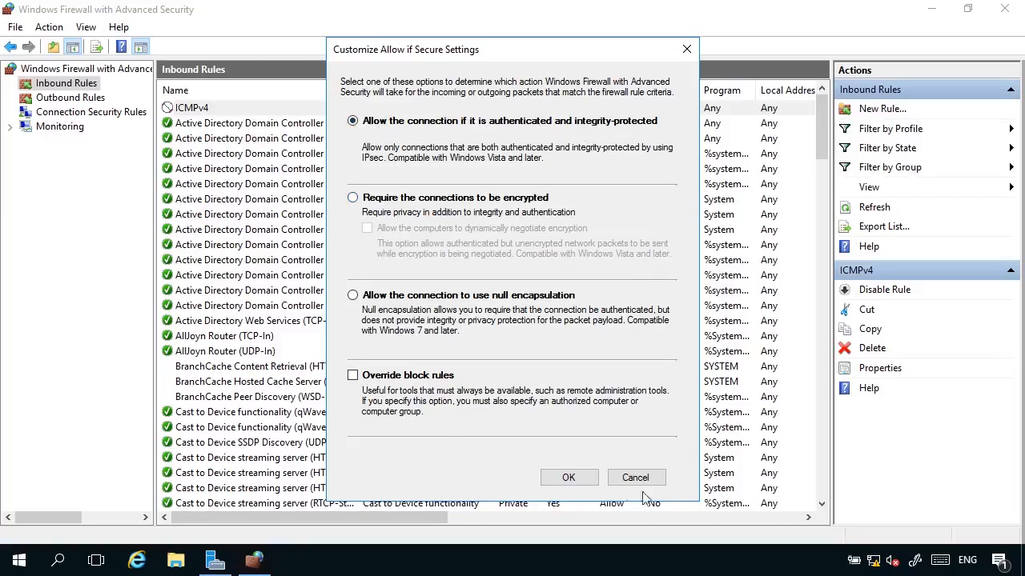
{"action": "left_click", "coordinate": [569, 478]}
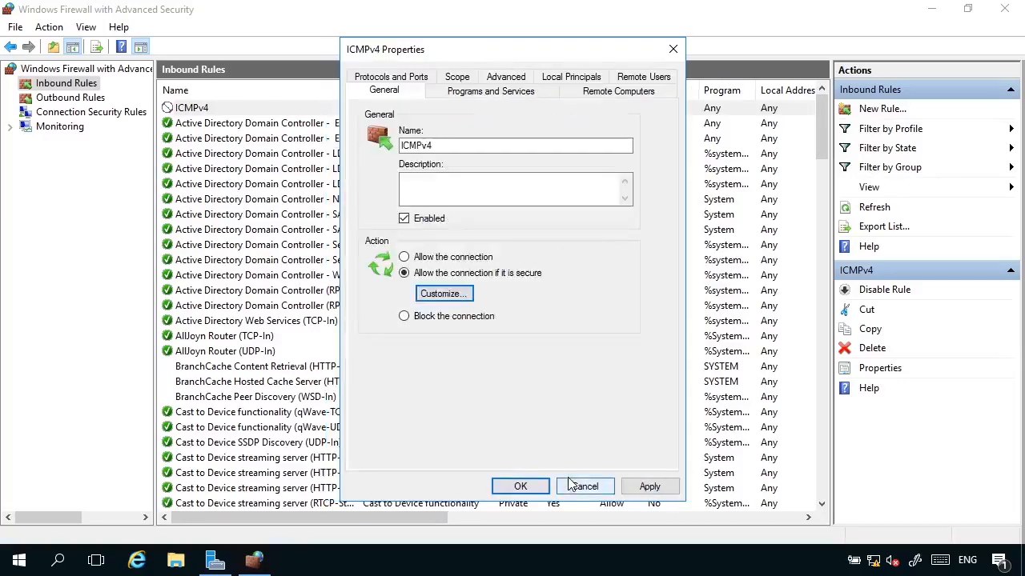
{"action": "left_click", "coordinate": [521, 486]}
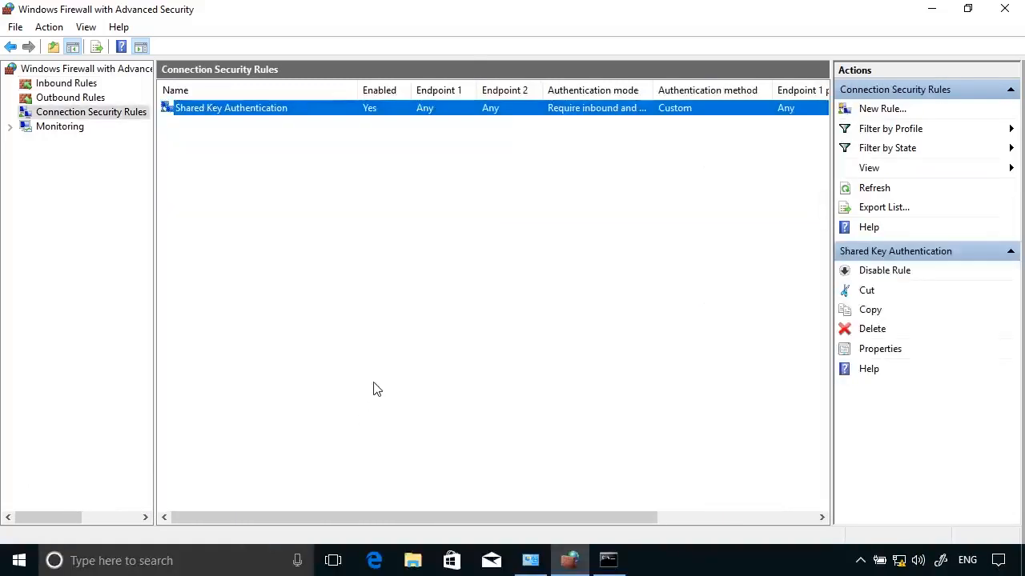
Rerun the recalled ping dc.pearson.com in Command Prompt, now getting all 4 replies
{"action": "left_click", "coordinate": [405, 397]}
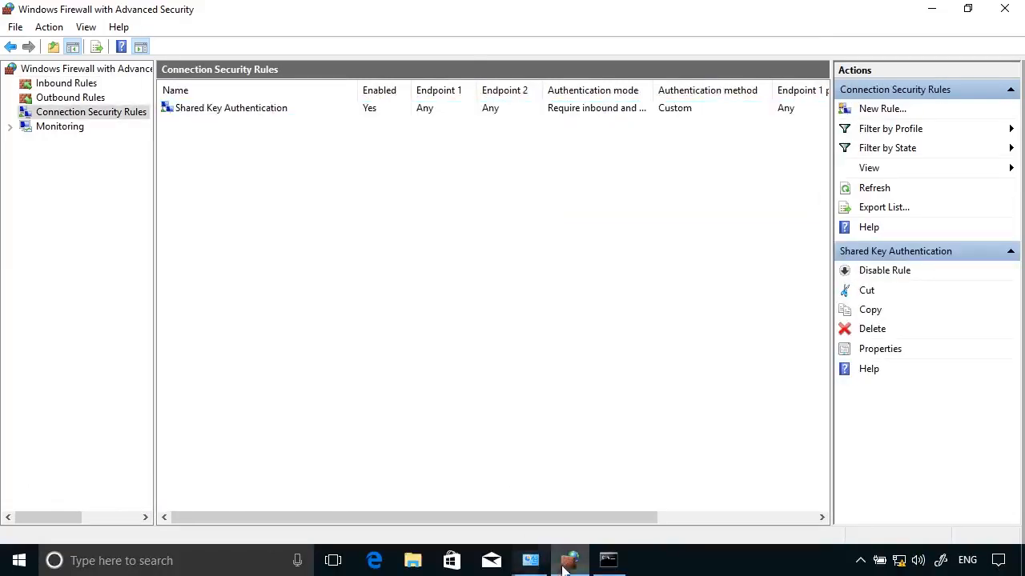
{"action": "left_click", "coordinate": [609, 560]}
{"action": "left_click_drag", "start_coordinate": [252, 38], "coordinate": [266, 58]}
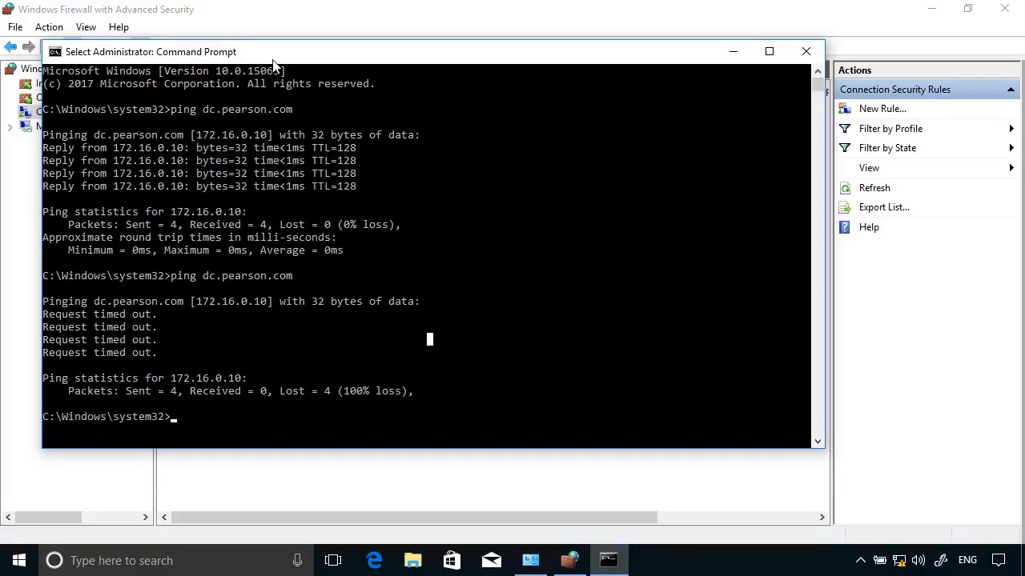
{"action": "key", "text": "Up"}
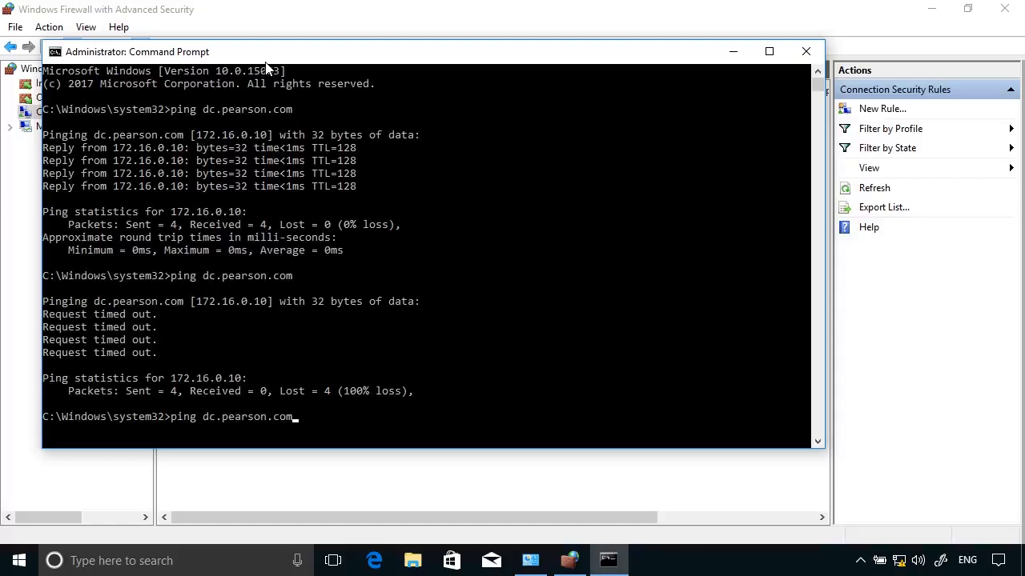
{"action": "key", "text": "Return"}
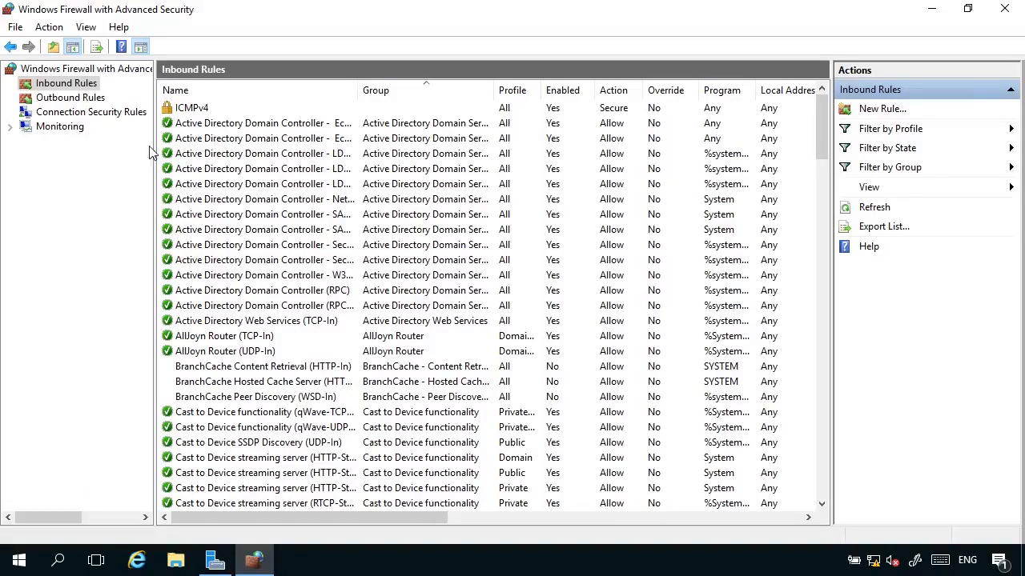
Under Monitoring, view the active connection security rules and select Shared Key Authentication
{"action": "left_click", "coordinate": [76, 114]}
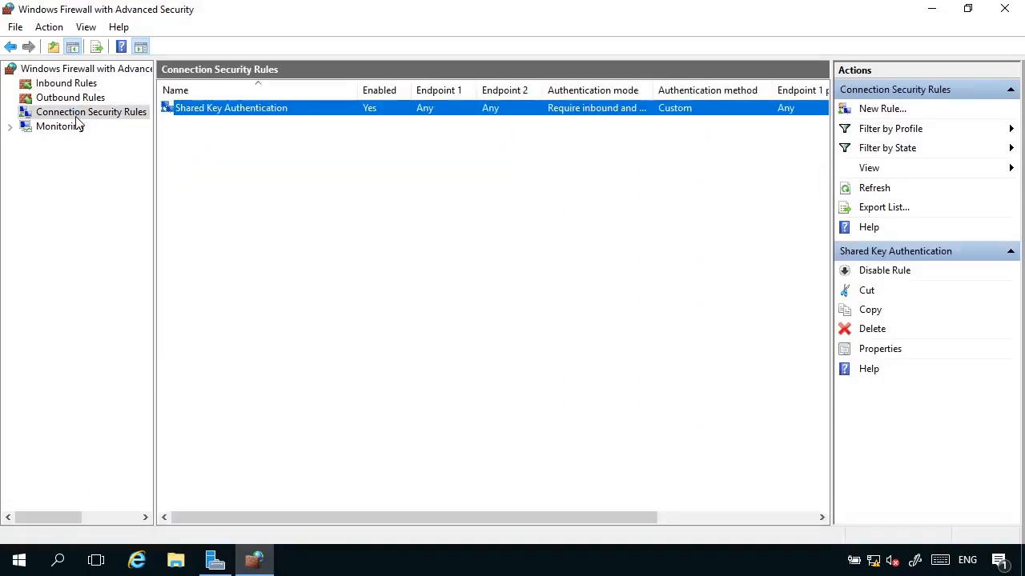
{"action": "left_click", "coordinate": [37, 132]}
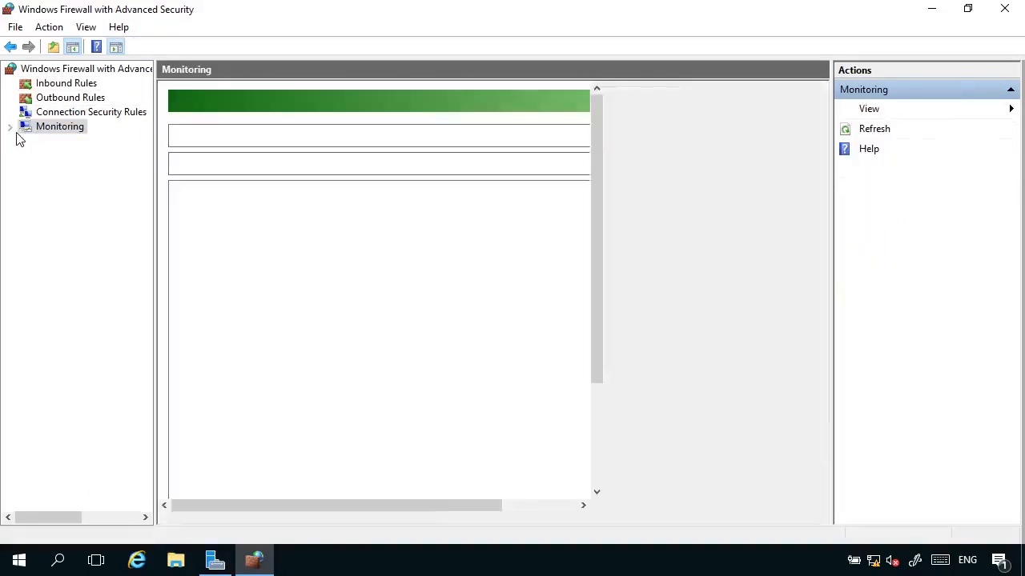
{"action": "left_click", "coordinate": [10, 126]}
{"action": "left_click", "coordinate": [77, 158]}
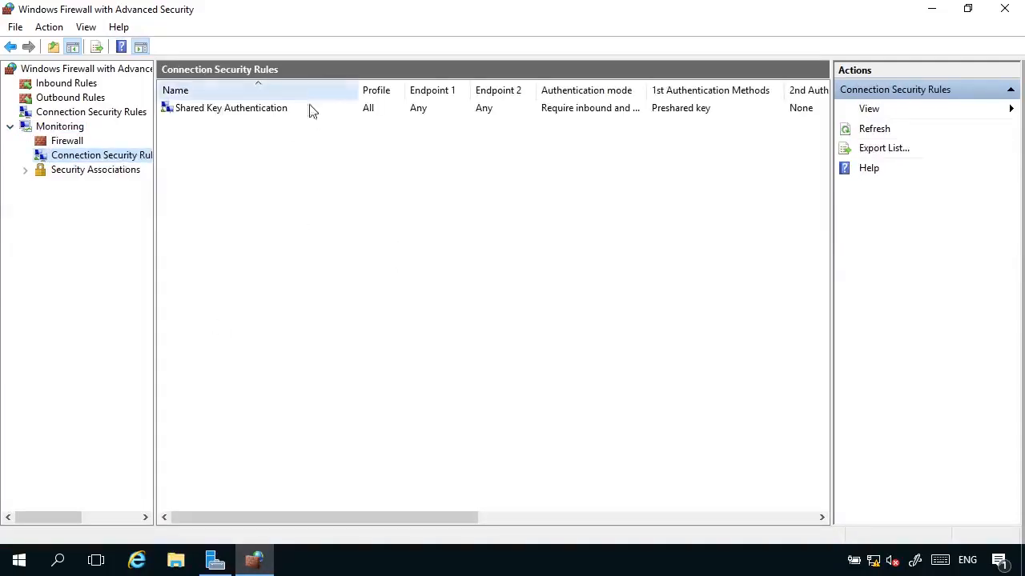
{"action": "left_click", "coordinate": [260, 108]}
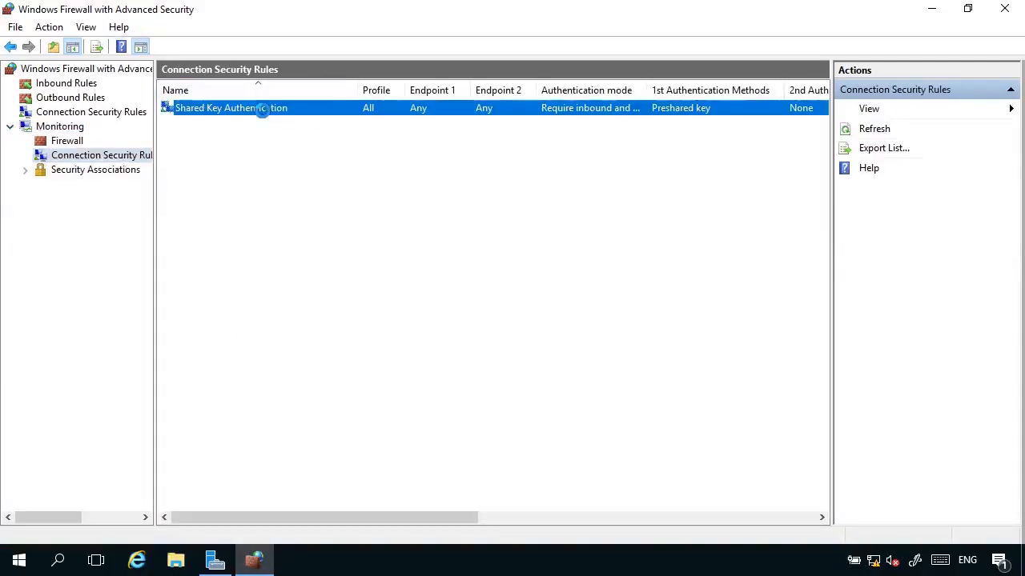
Inspect the first Main Mode security association's properties, then close them
{"action": "left_click", "coordinate": [24, 171]}
{"action": "left_click", "coordinate": [91, 185]}
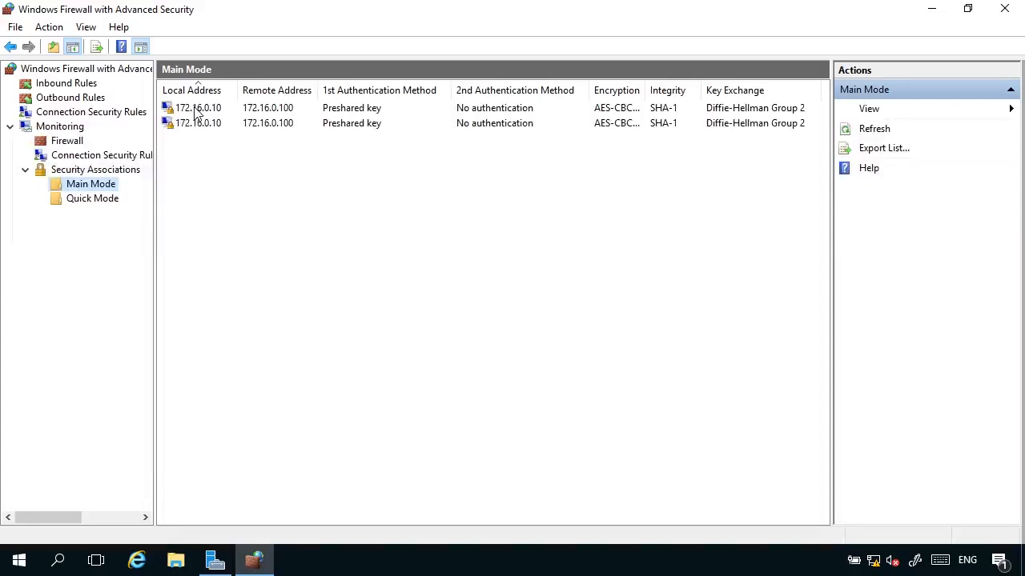
{"action": "left_click", "coordinate": [280, 113]}
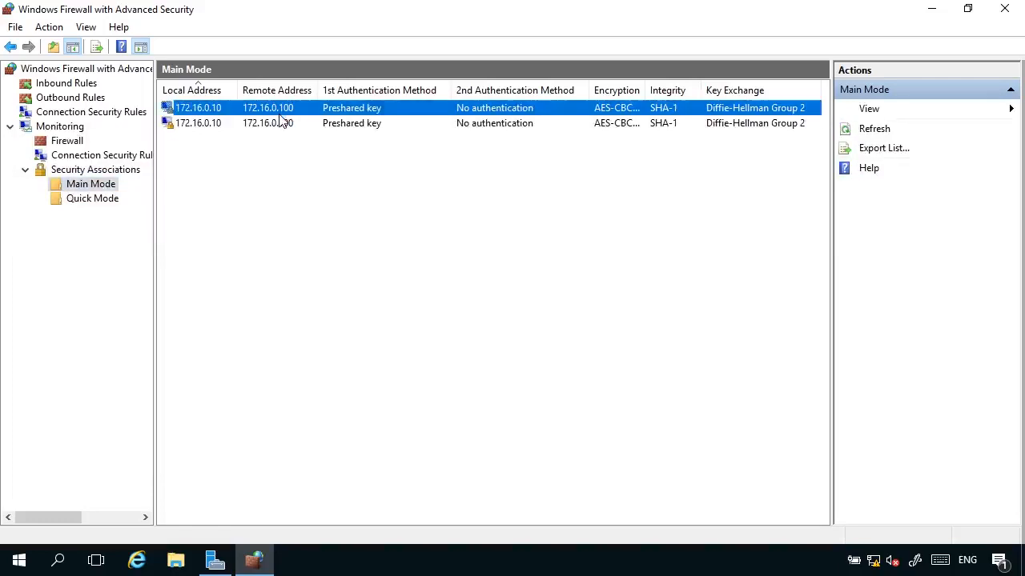
{"action": "right_click", "coordinate": [282, 119]}
{"action": "left_click", "coordinate": [325, 132]}
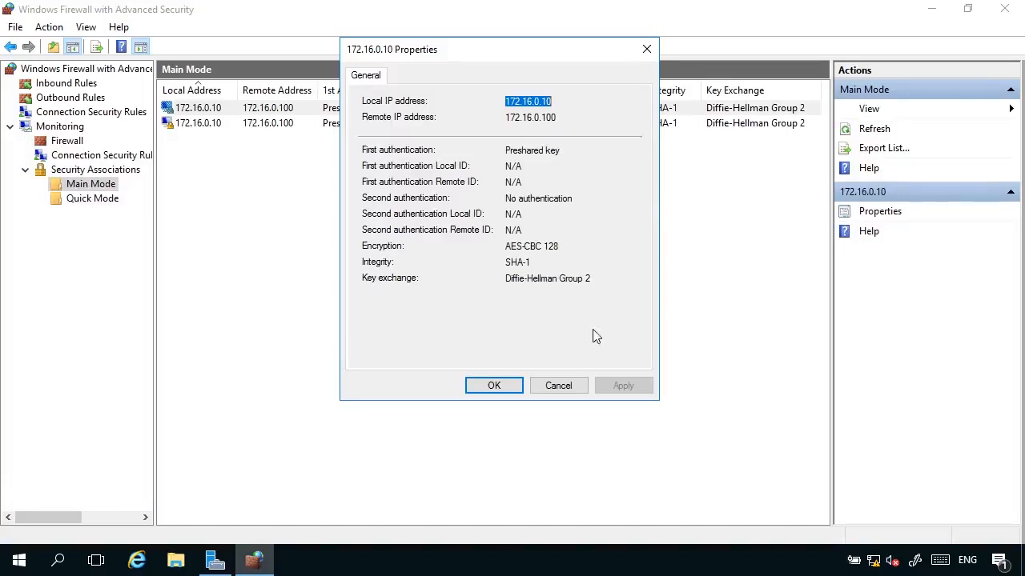
{"action": "left_click", "coordinate": [558, 385]}
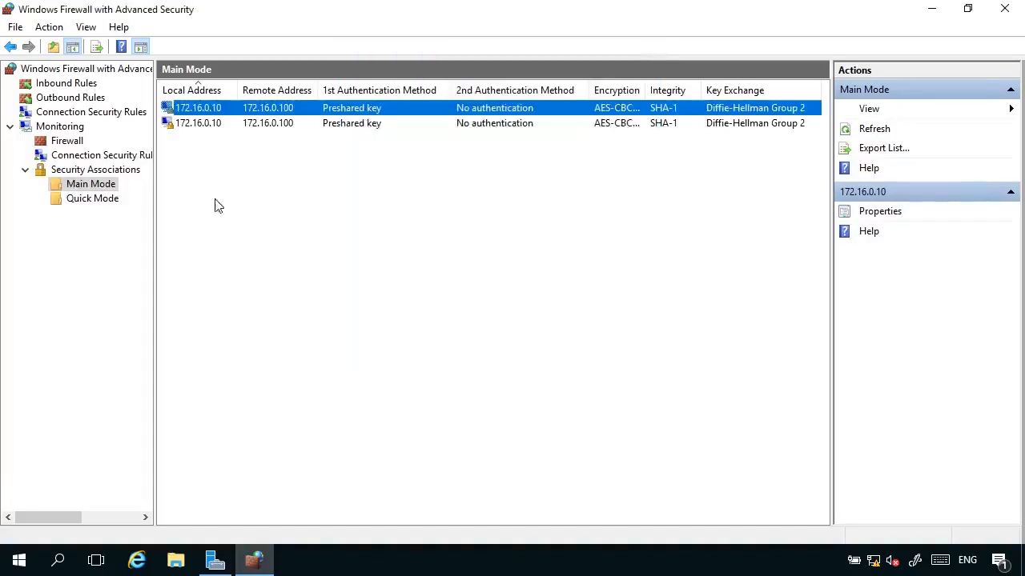
Inspect the Quick Mode association between 172.16.0.10 and 172.16.0.100, then close its properties
{"action": "left_click", "coordinate": [94, 200]}
{"action": "right_click", "coordinate": [211, 112]}
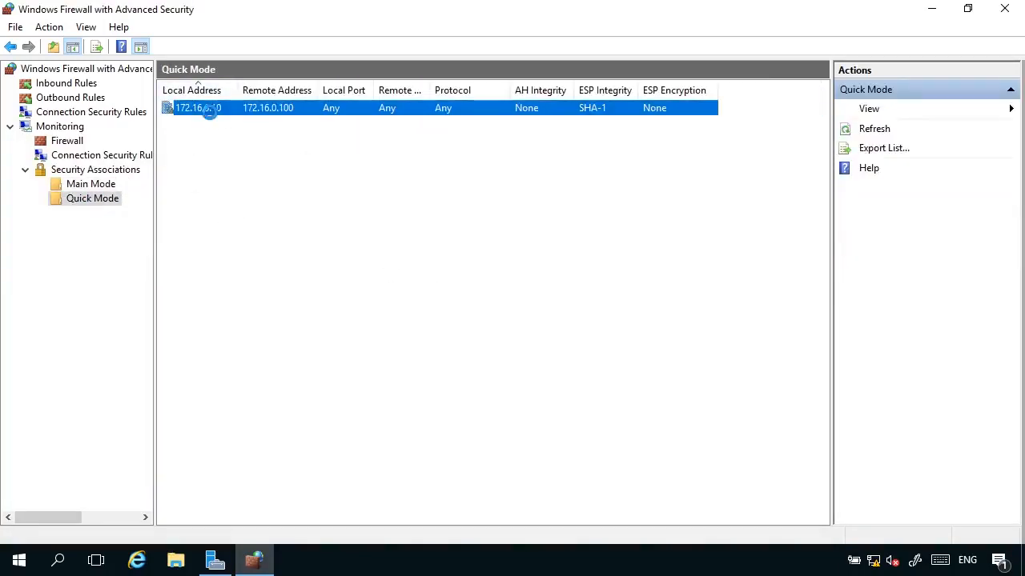
{"action": "left_click", "coordinate": [258, 124]}
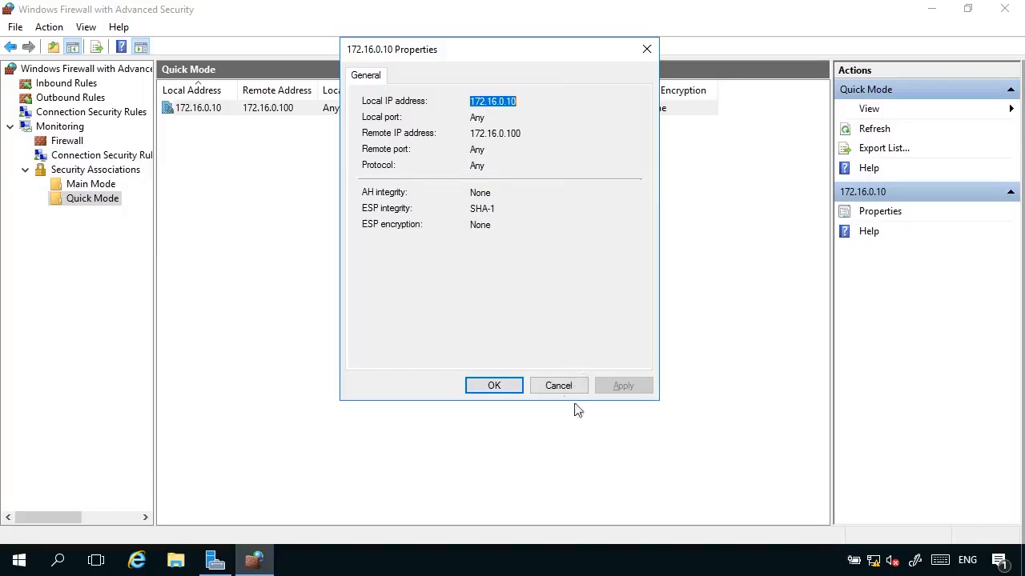
{"action": "left_click", "coordinate": [559, 386]}
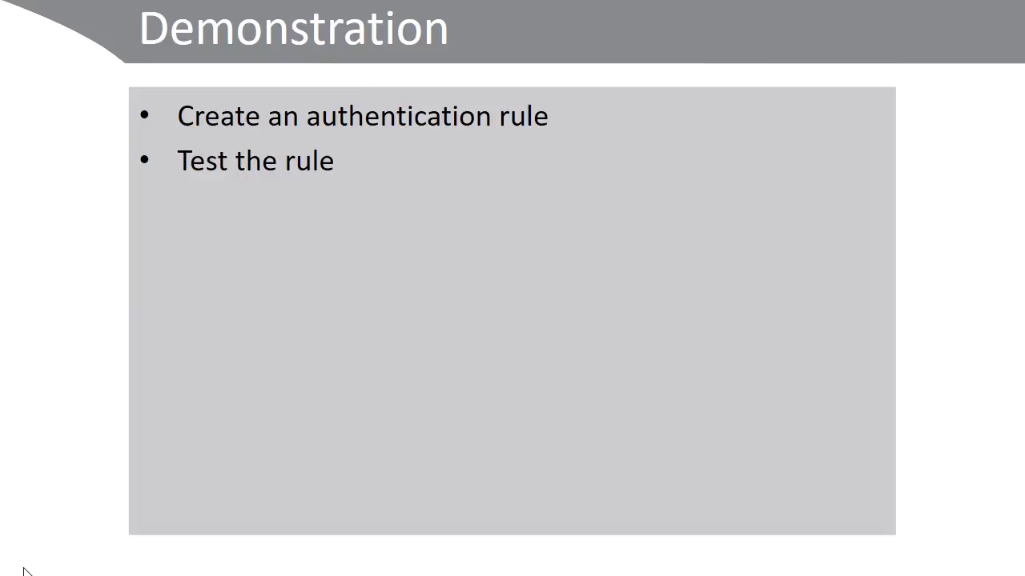
Advance to the Windows PowerShell Cmdlets slide, revealing the Get-NetFirewallRule and Enable-NetFirewallRule bullets
{"action": "key", "text": "Right"}
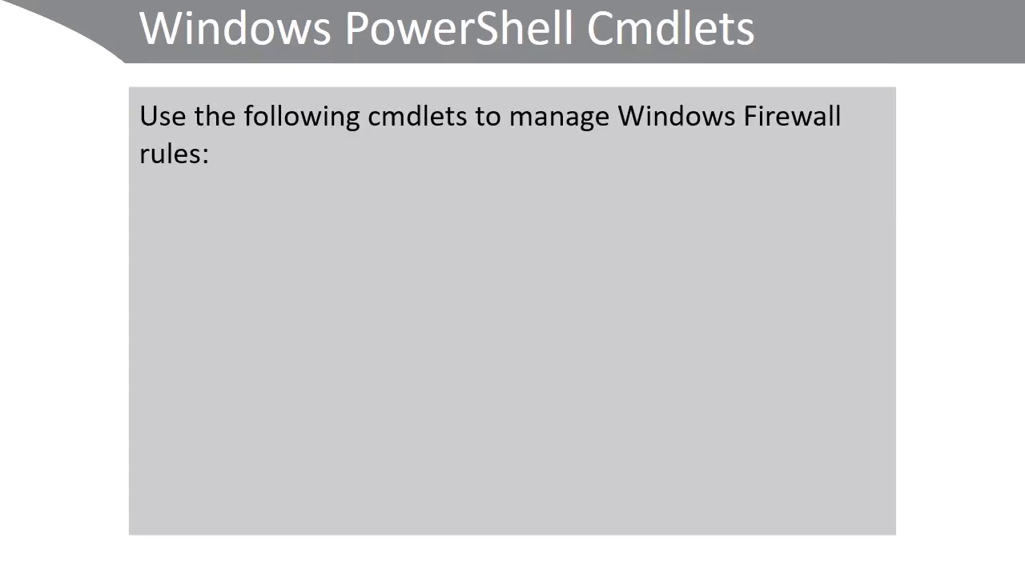
{"action": "key", "text": "Right"}
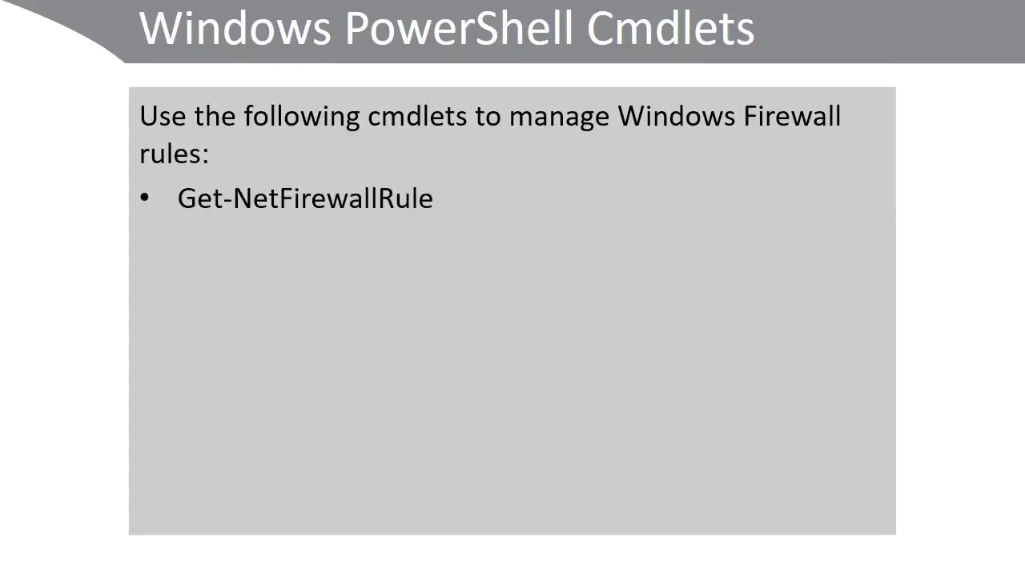
{"action": "key", "text": "Right"}
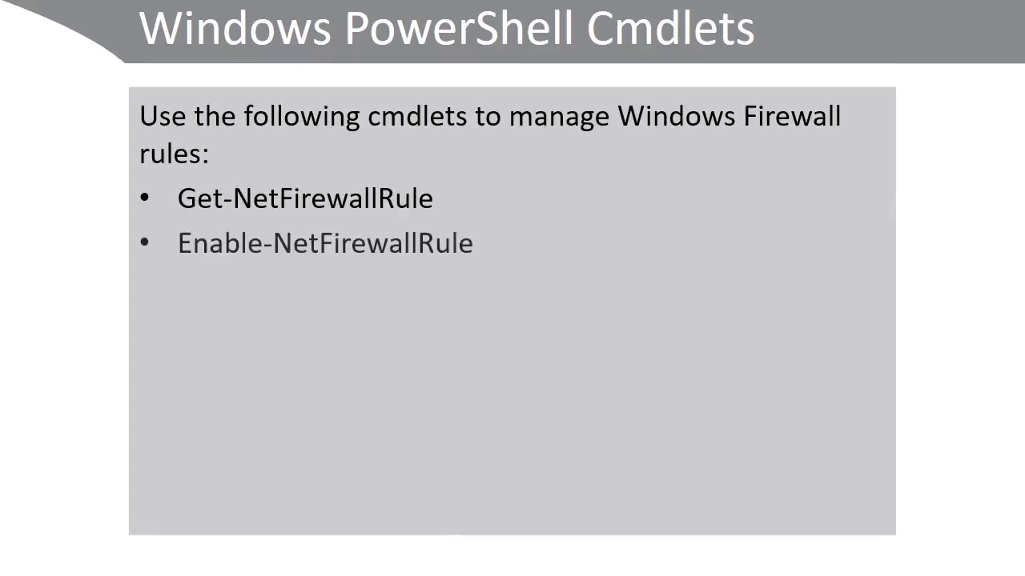